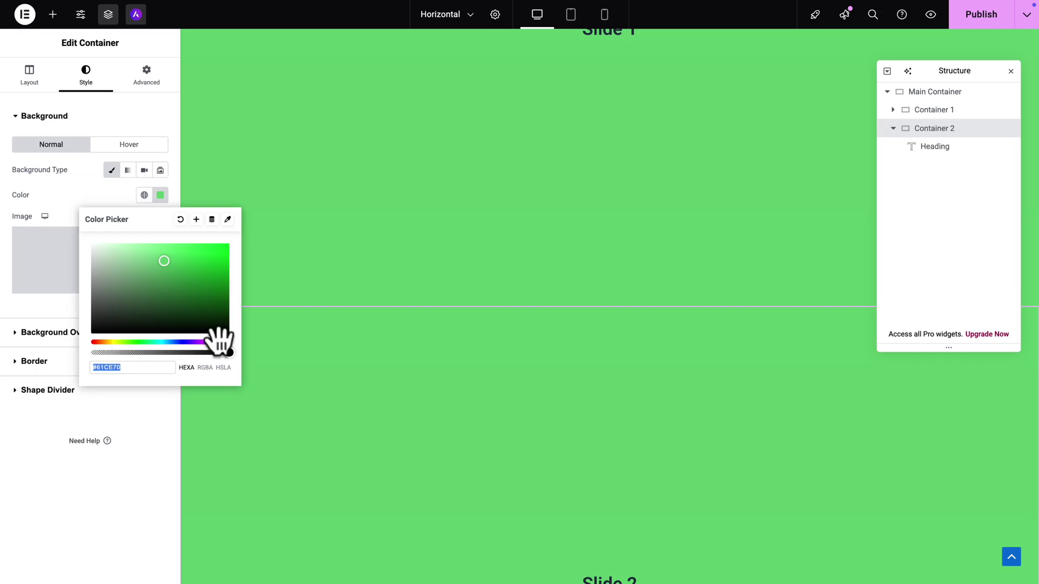
# Recolour Container 2's background in the colour picker to pink #CE618A
pyautogui.click(220, 342)
pyautogui.click(275, 207)
pyautogui.scroll(-5, 275, 208)
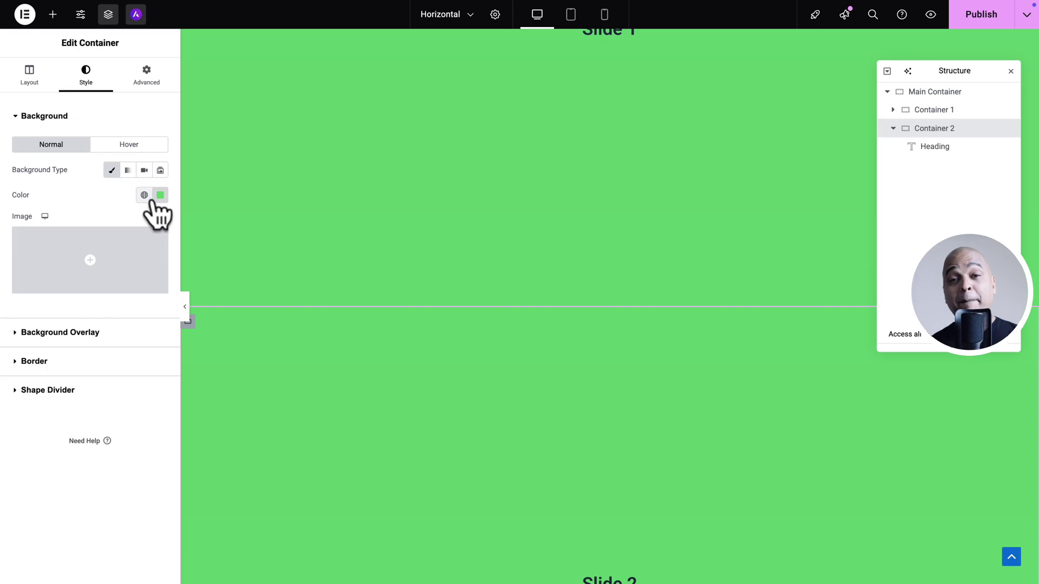
pyautogui.click(154, 201)
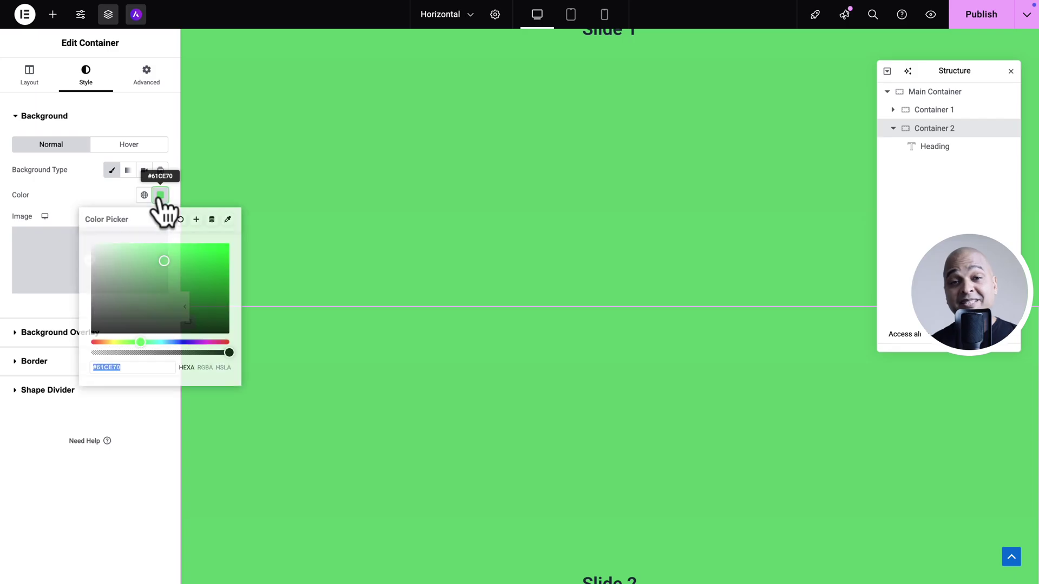
pyautogui.click(221, 342)
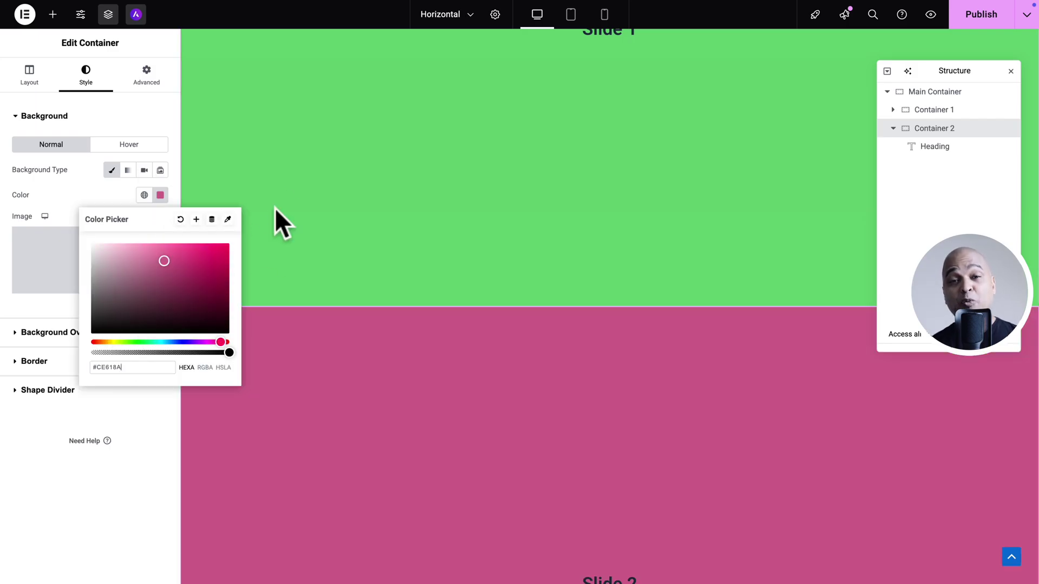
pyautogui.scroll(-5, 275, 211)
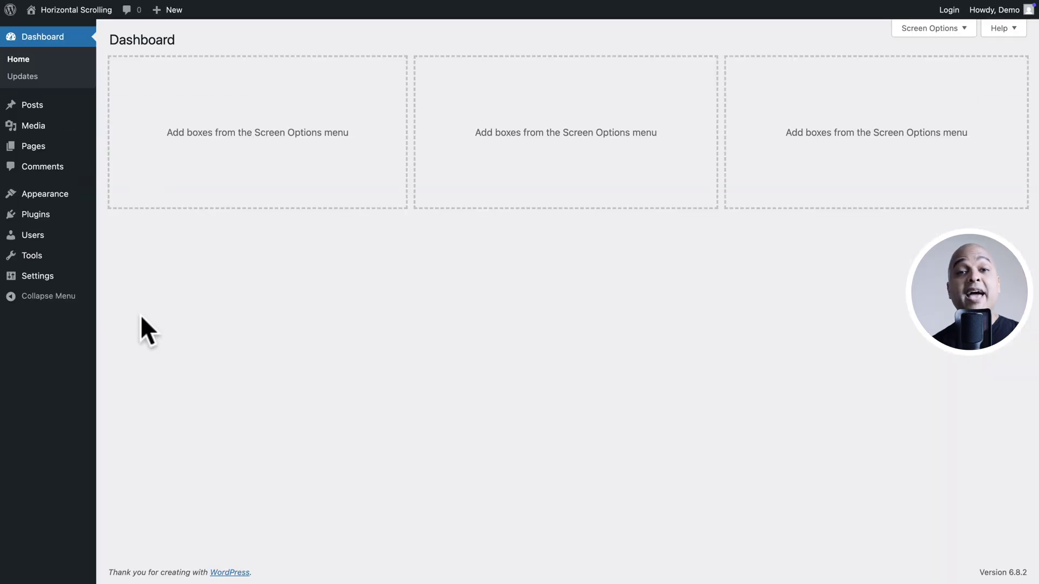
# Install and activate the Astra theme, then begin installing the Elementor plugin
pyautogui.moveTo(39, 195)
pyautogui.click(119, 196)
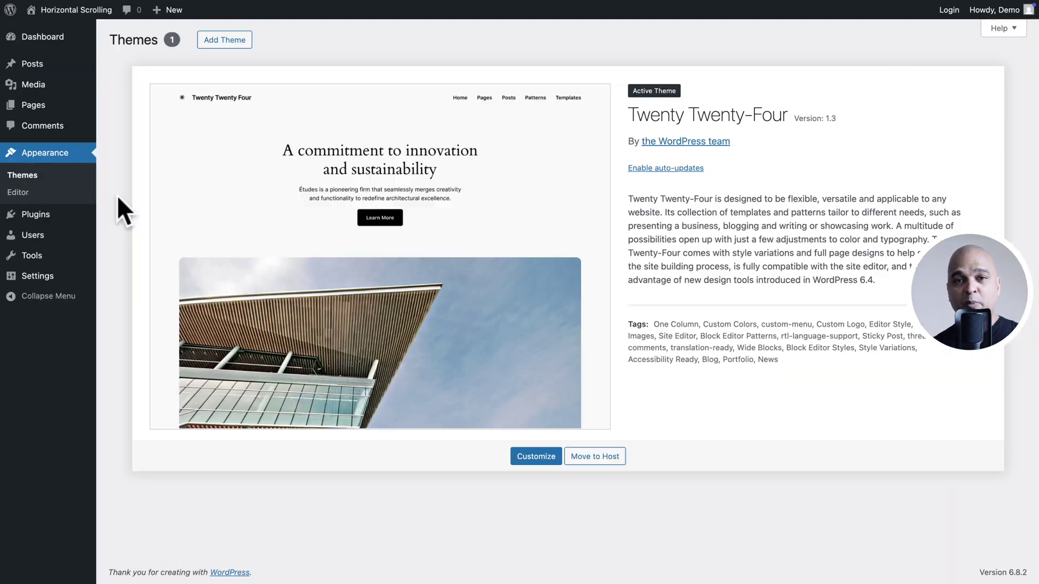
pyautogui.click(220, 39)
pyautogui.moveTo(836, 143)
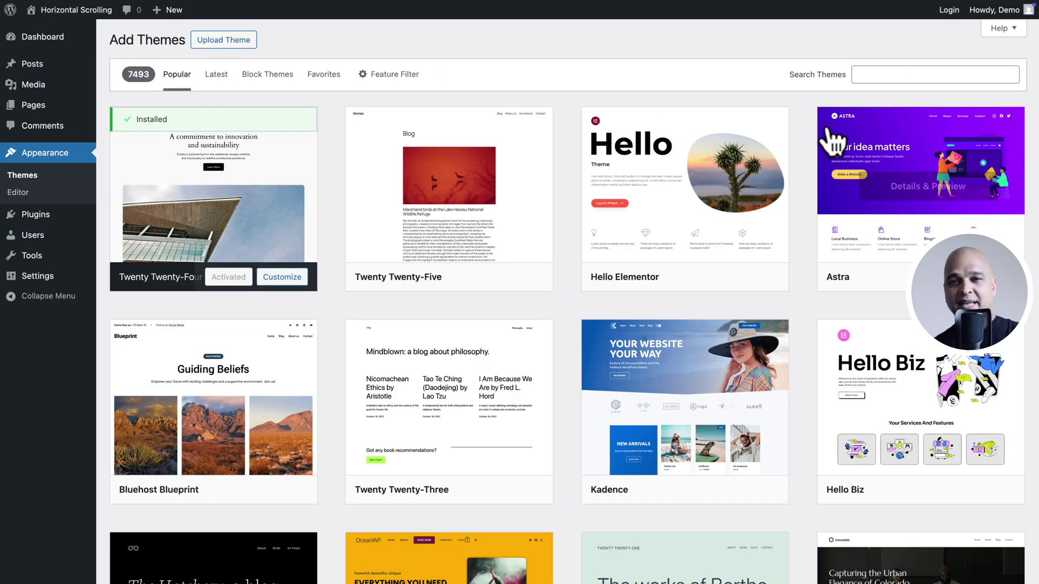
pyautogui.click(896, 255)
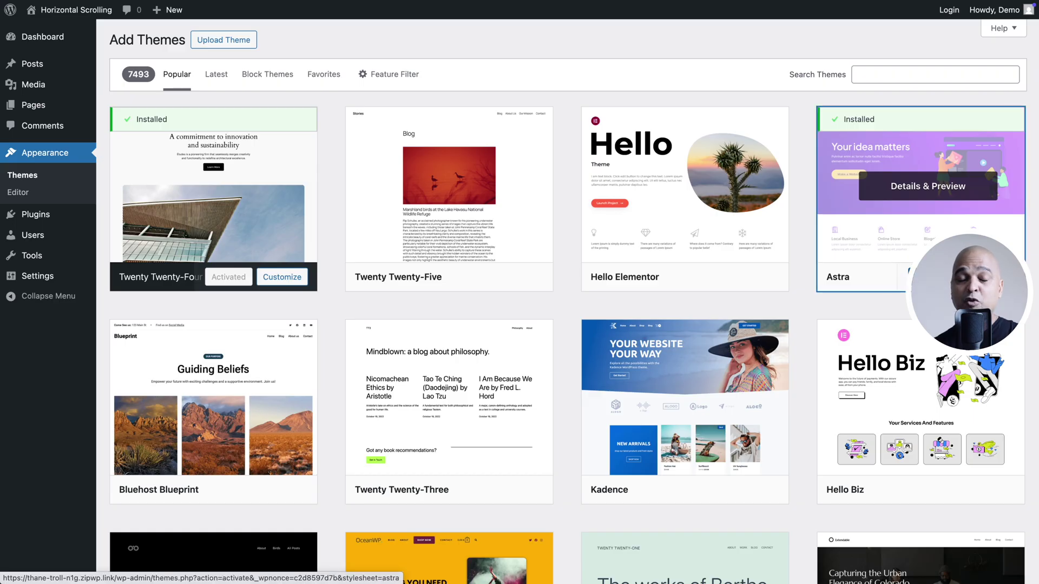
pyautogui.click(929, 277)
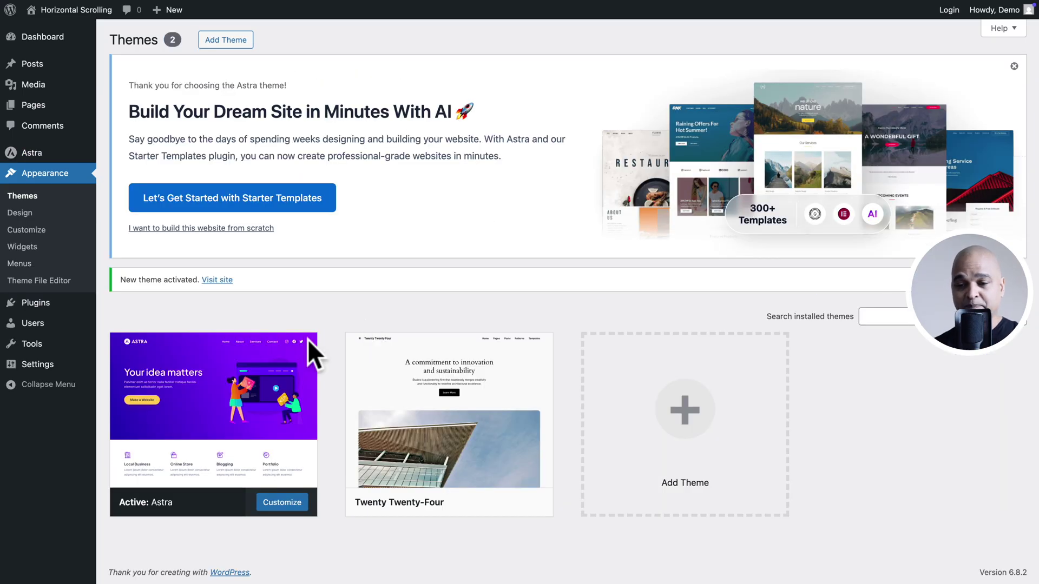
pyautogui.click(120, 322)
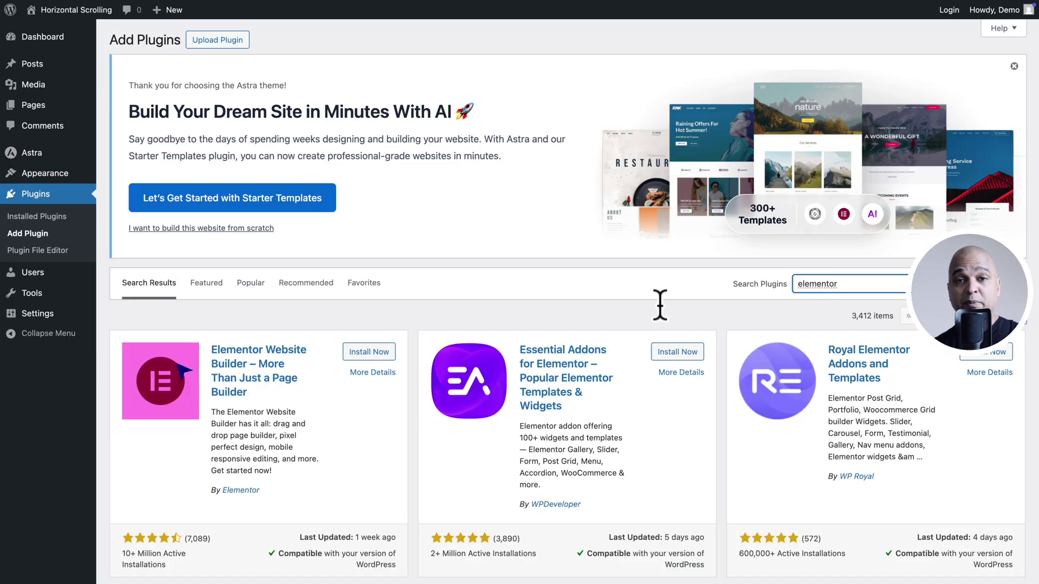
pyautogui.click(364, 351)
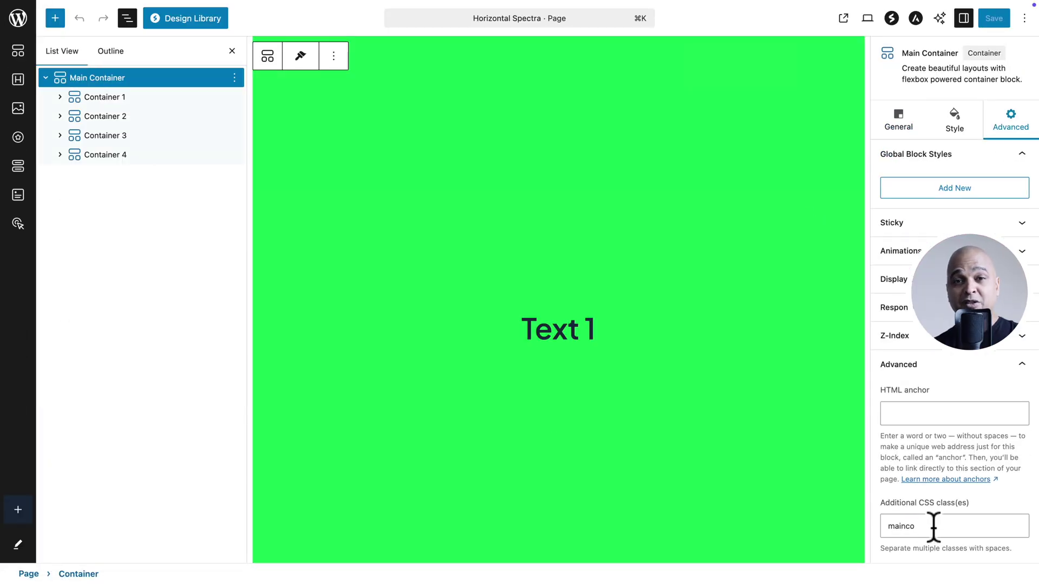
# Select Container 1 in List View to reveal its 'horz' CSS class
pyautogui.click(103, 98)
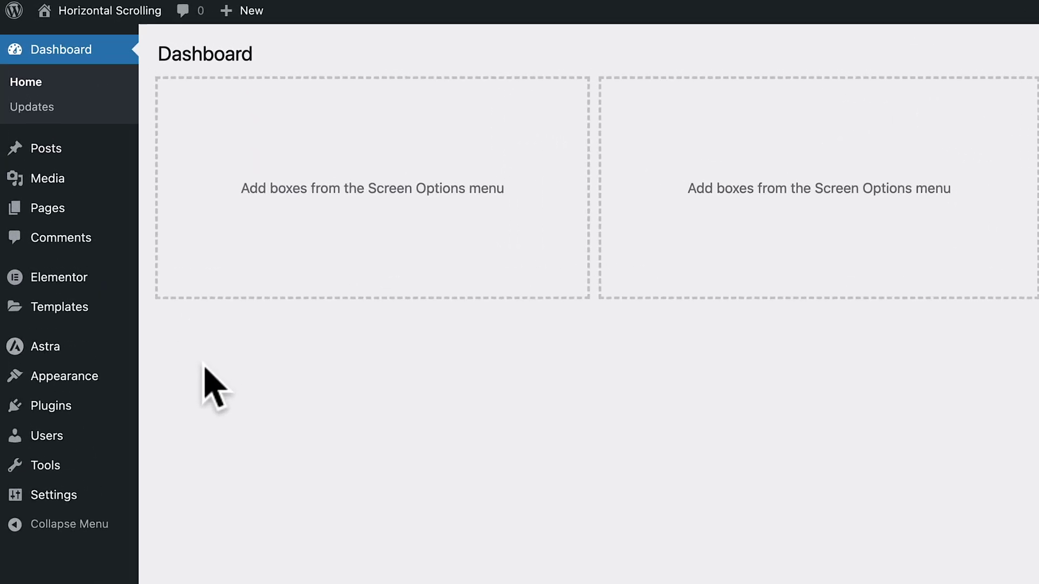
# Add a new page titled 'Horizontal' and publish it
pyautogui.moveTo(63, 215)
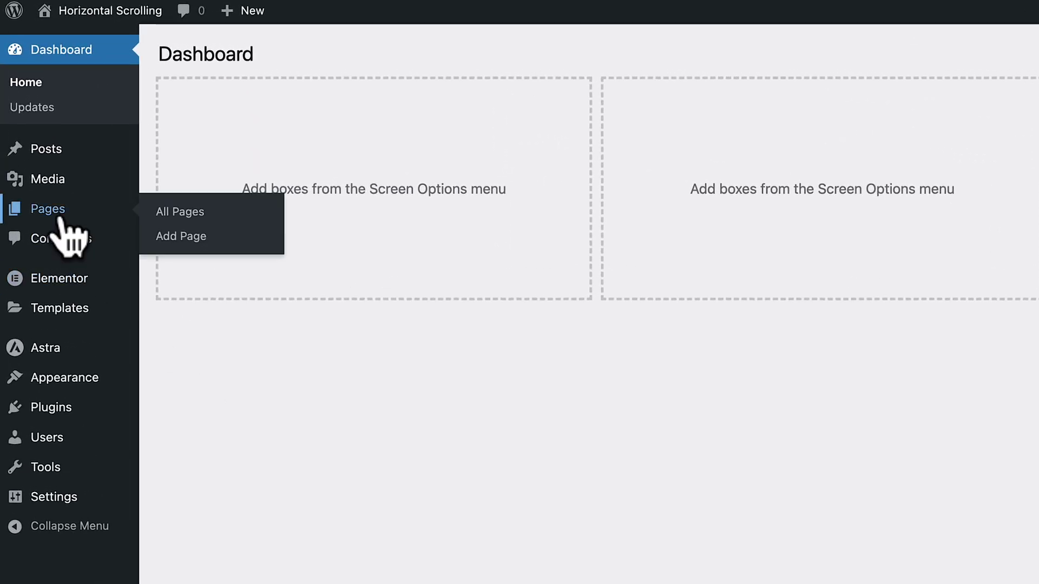
pyautogui.click(169, 236)
pyautogui.click(98, 91)
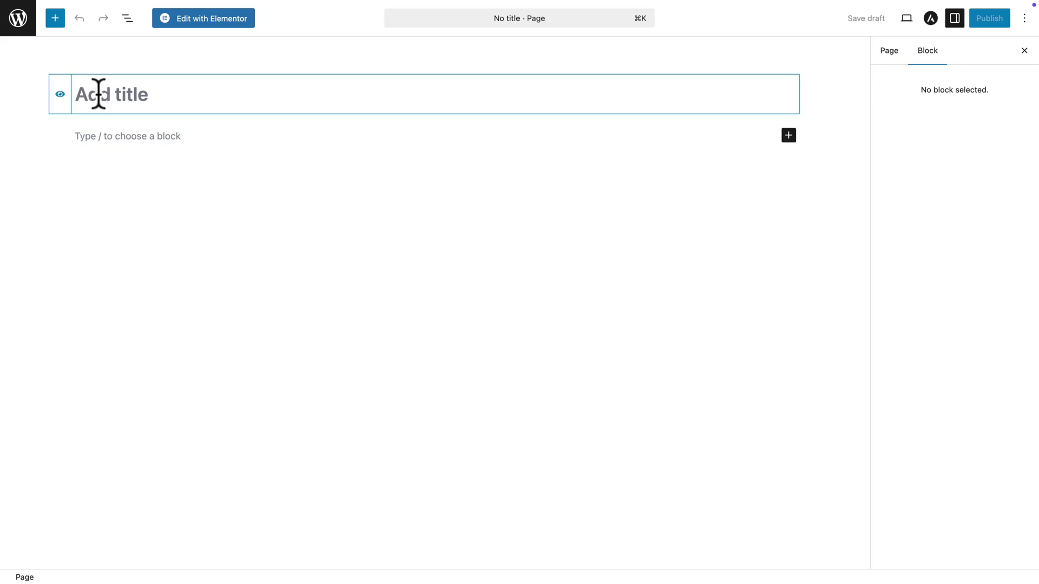
pyautogui.write('Horizontal')
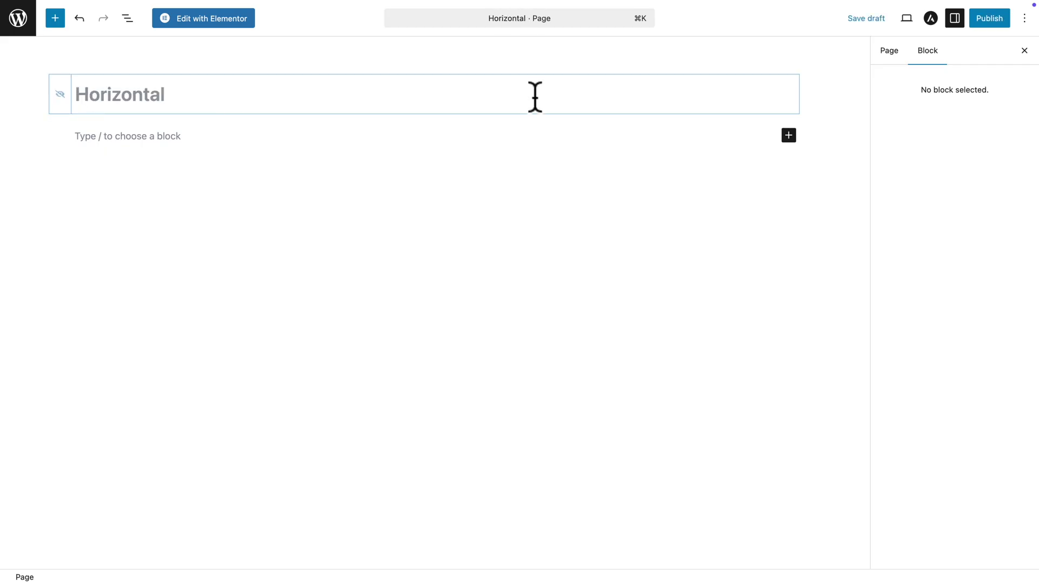
pyautogui.click(984, 23)
pyautogui.click(984, 20)
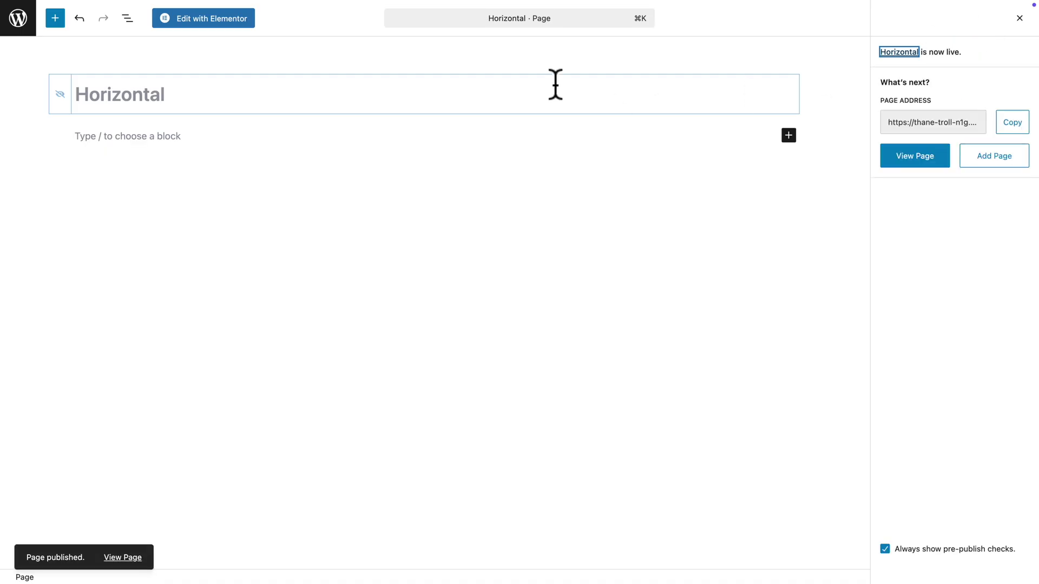
# Open the Horizontal page in Elementor and set Hide Title to Yes in Page Settings
pyautogui.click(232, 20)
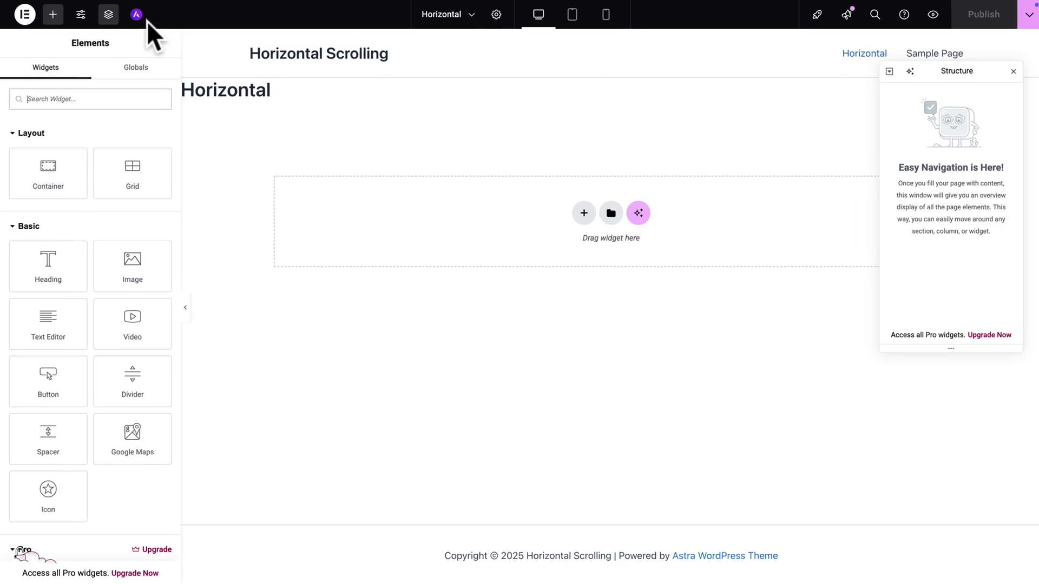
pyautogui.click(177, 16)
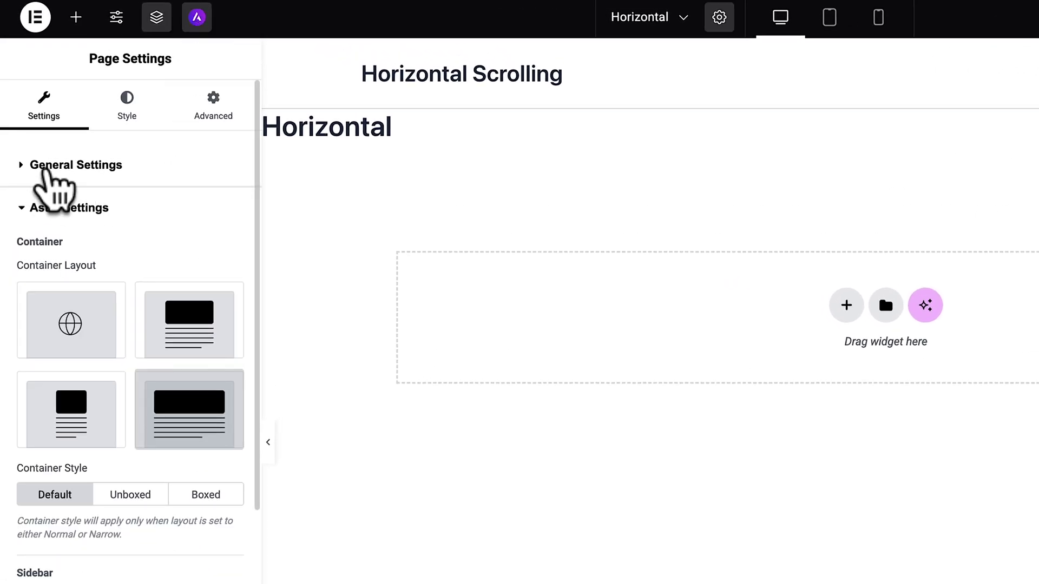
pyautogui.click(46, 168)
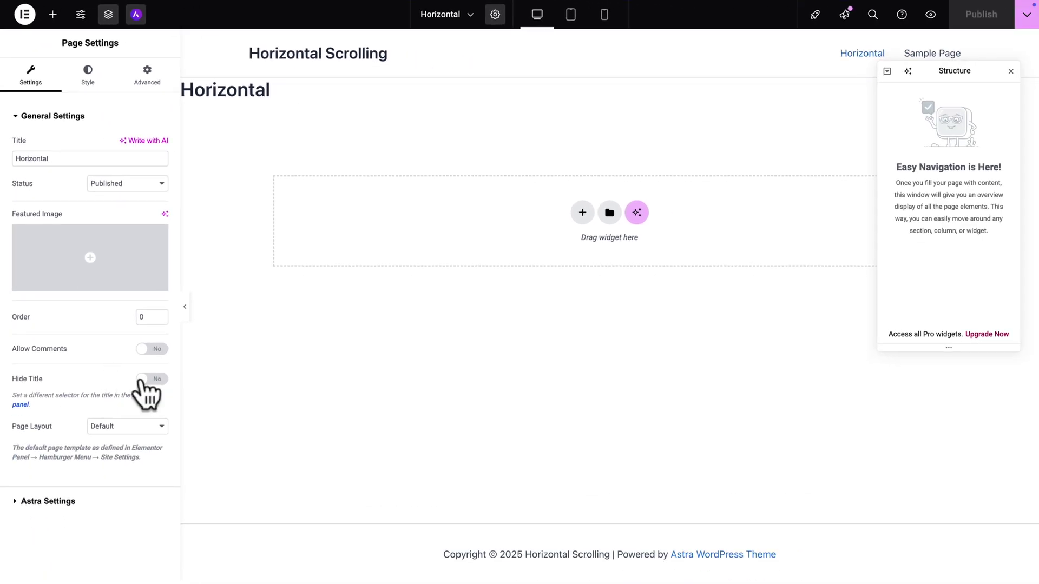
pyautogui.click(141, 380)
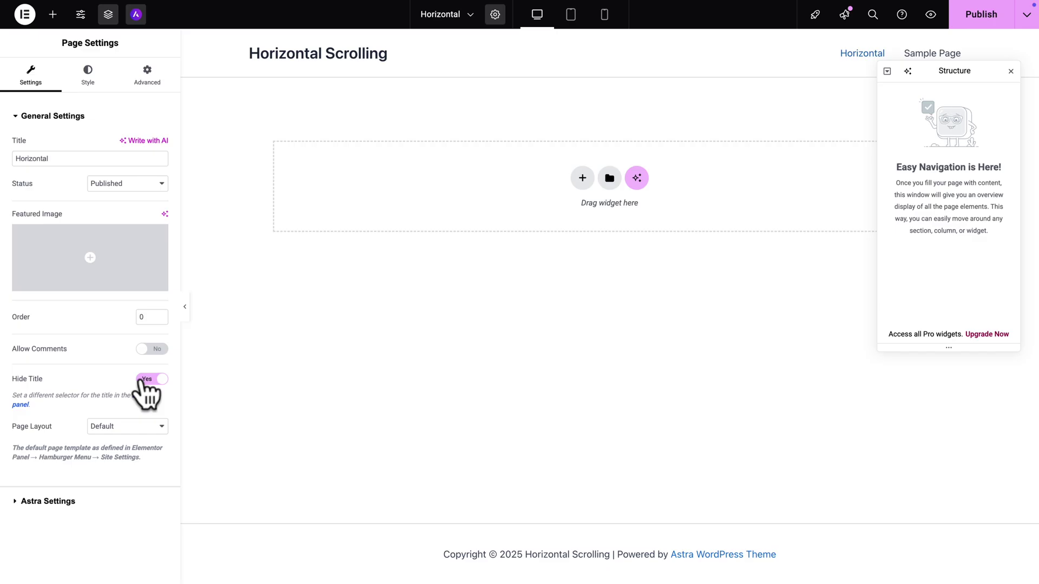
pyautogui.click(81, 118)
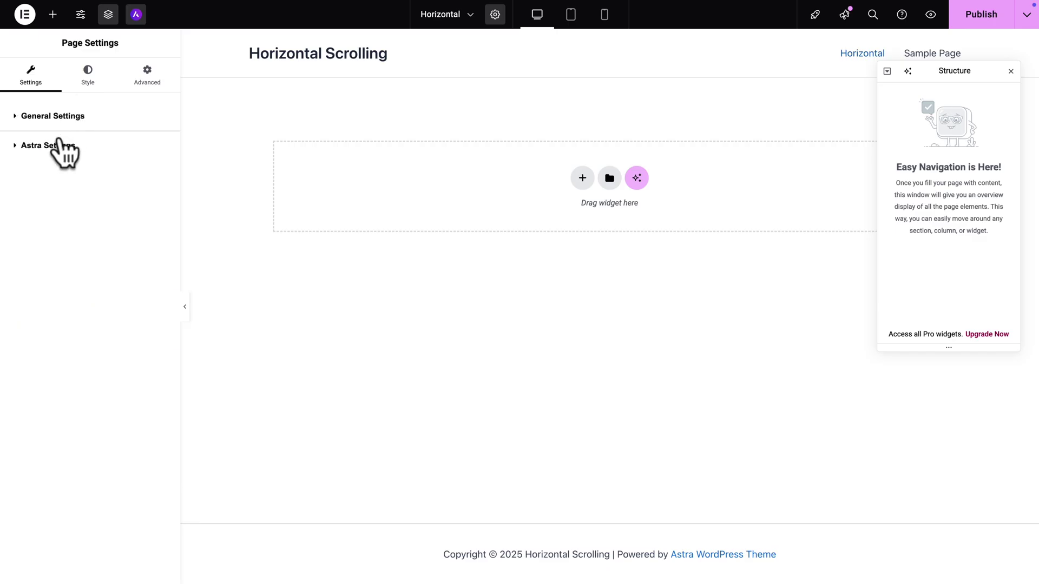
# Enable Transparent Header in the page's Astra Settings
pyautogui.click(48, 146)
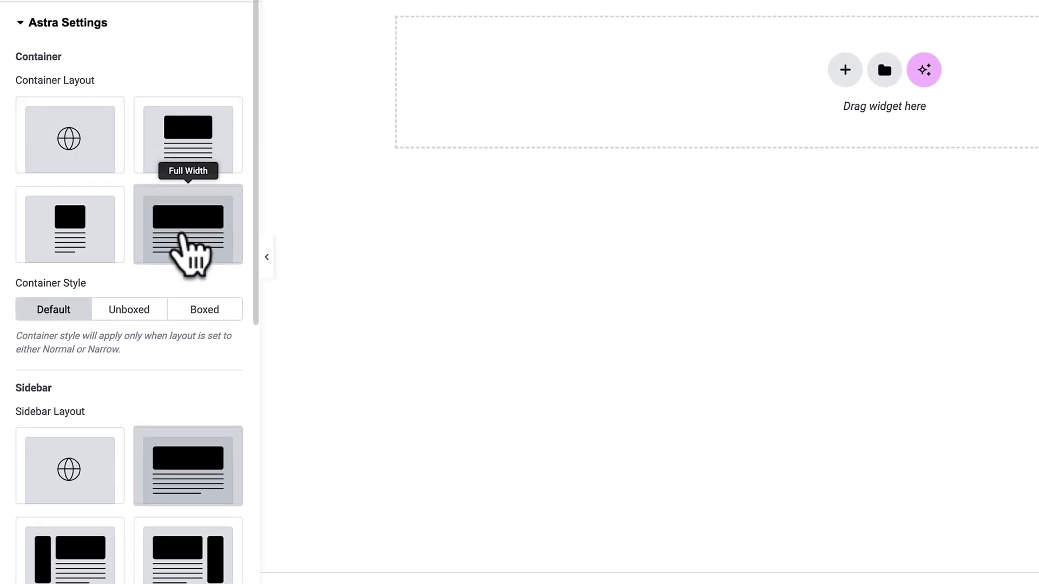
pyautogui.scroll(-10, 132, 394)
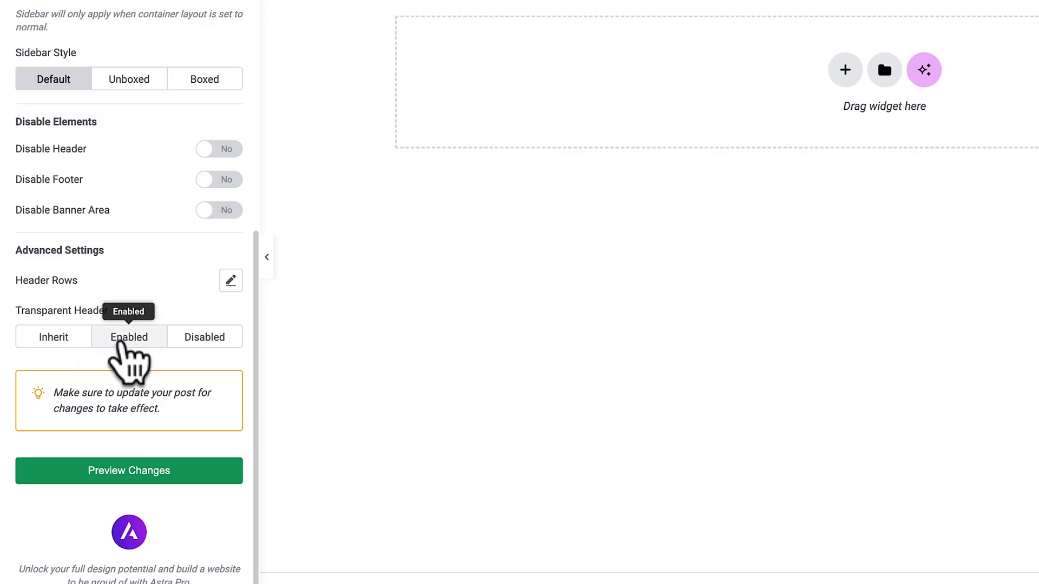
pyautogui.click(129, 337)
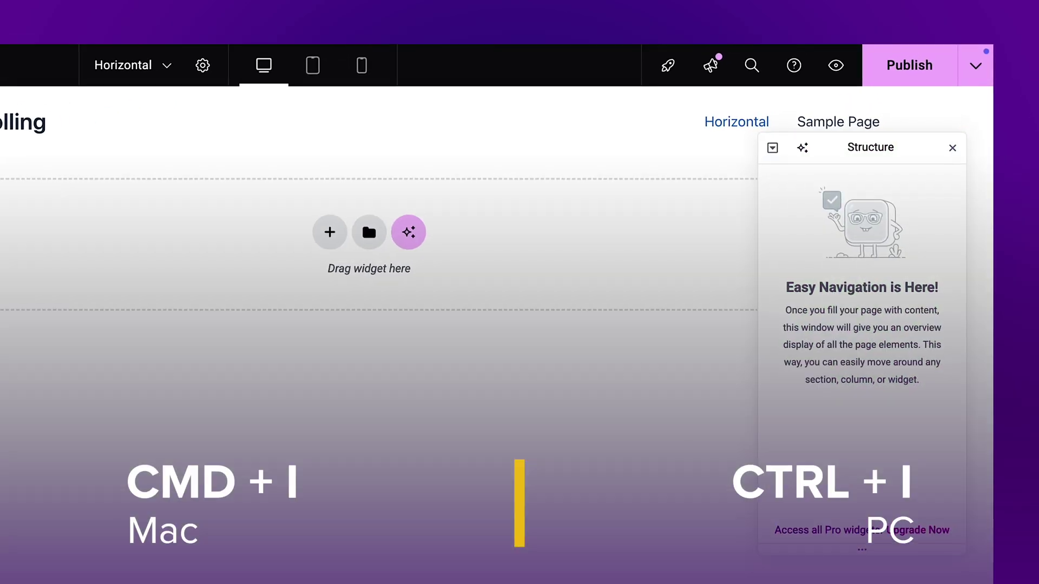
# Add a single empty flexbox container to the page
pyautogui.press('super+i')
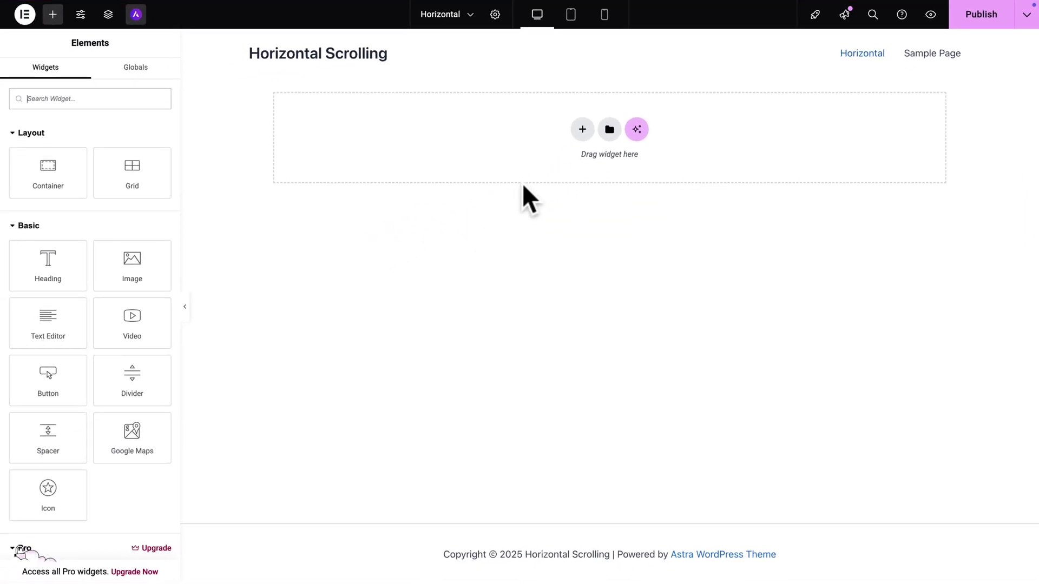
pyautogui.click(581, 130)
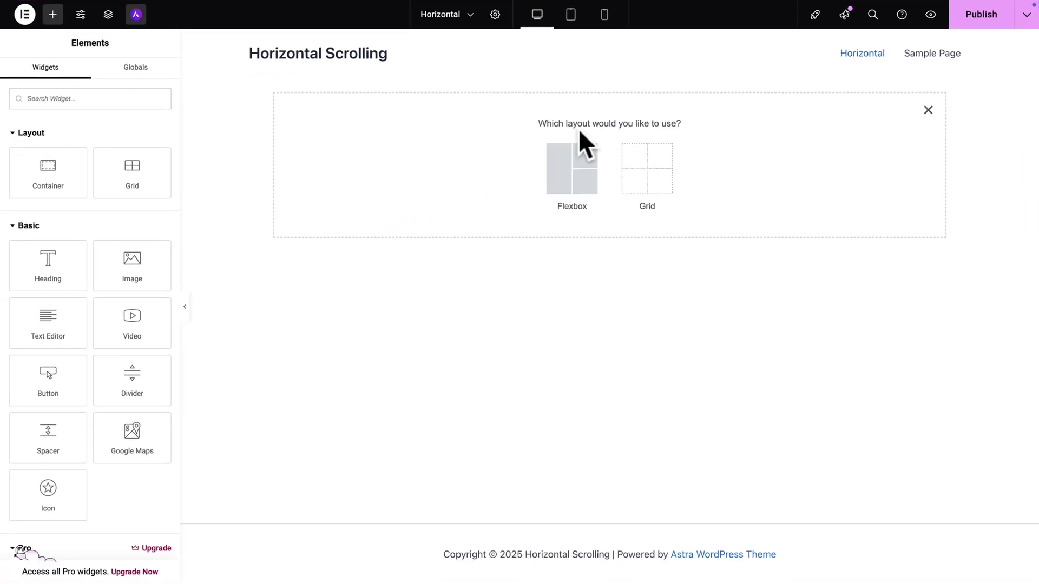
pyautogui.click(560, 174)
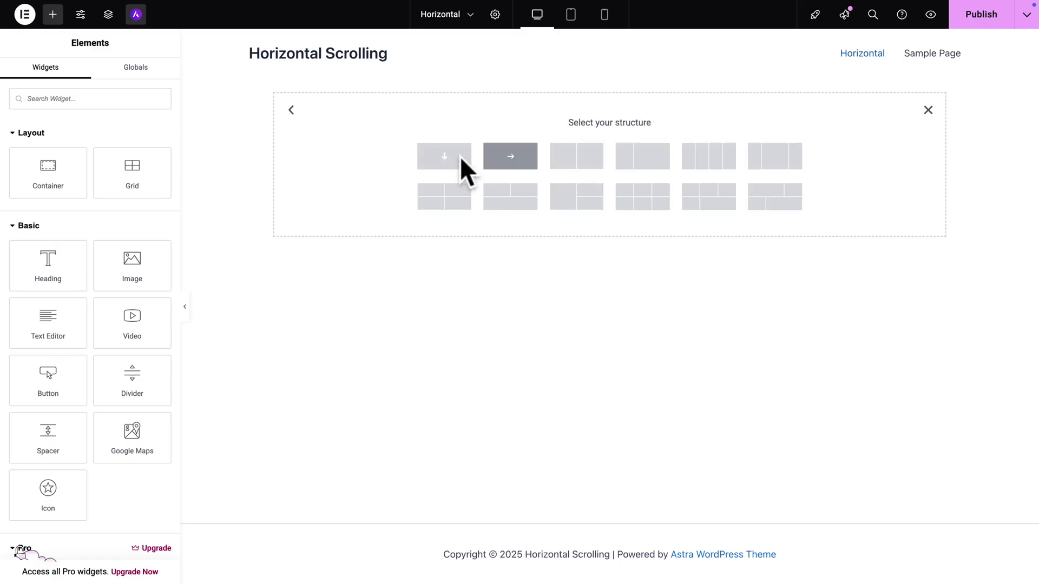
pyautogui.click(444, 157)
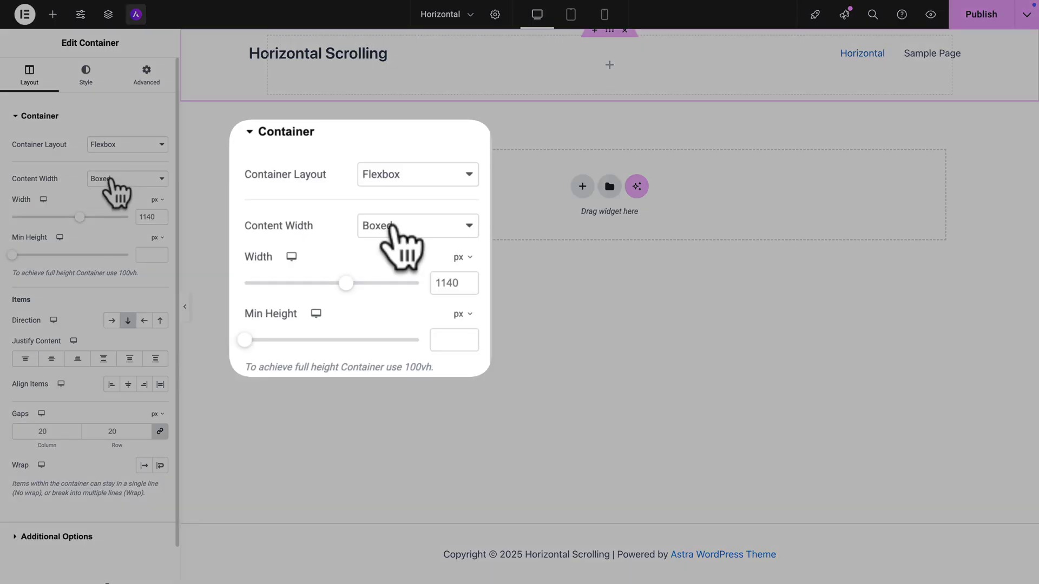
# Make the container full width at 100 vw with a 100 vh minimum height
pyautogui.click(111, 180)
pyautogui.click(113, 192)
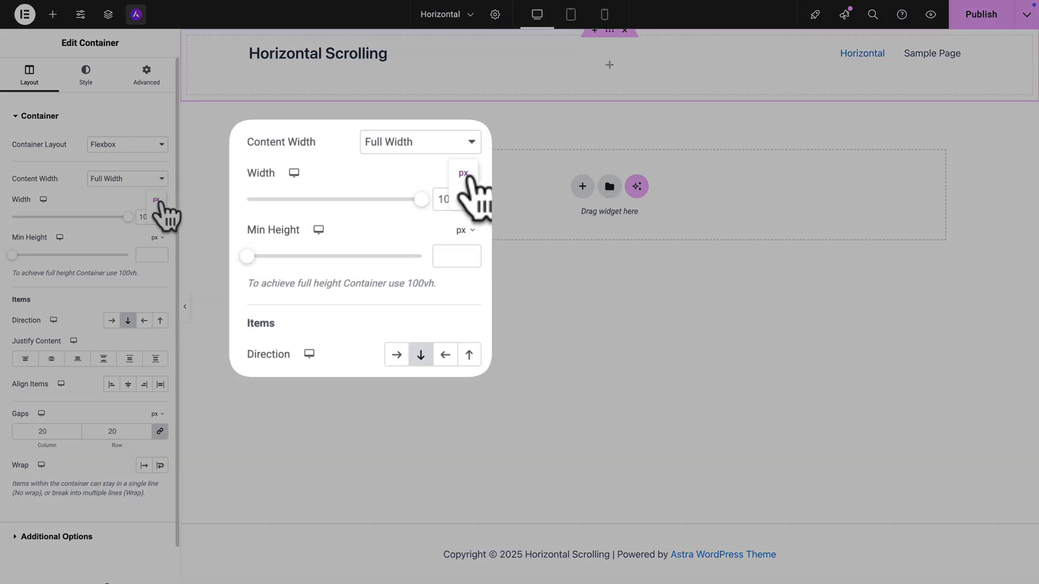
pyautogui.moveTo(158, 216)
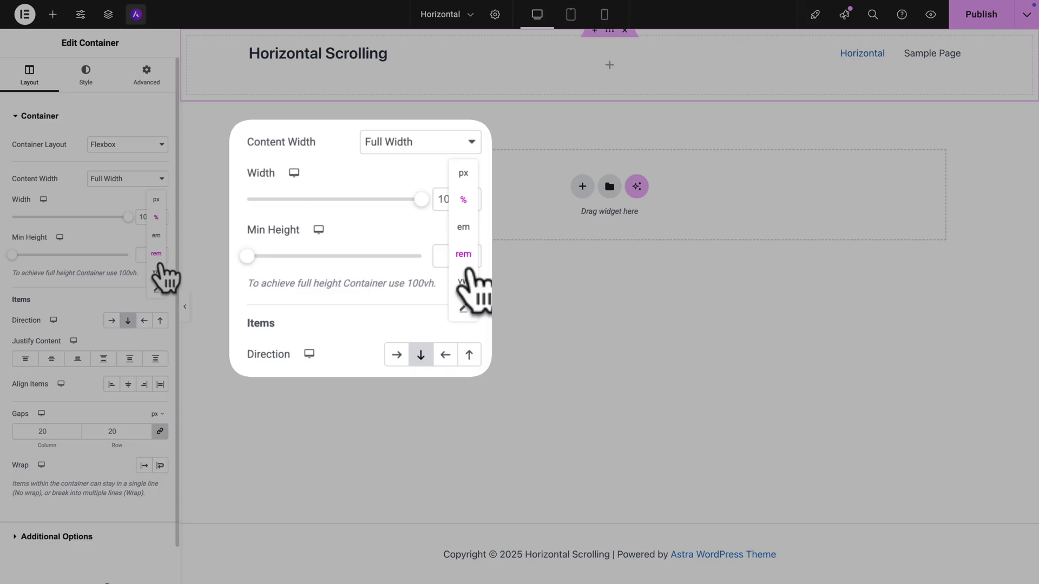
pyautogui.click(156, 273)
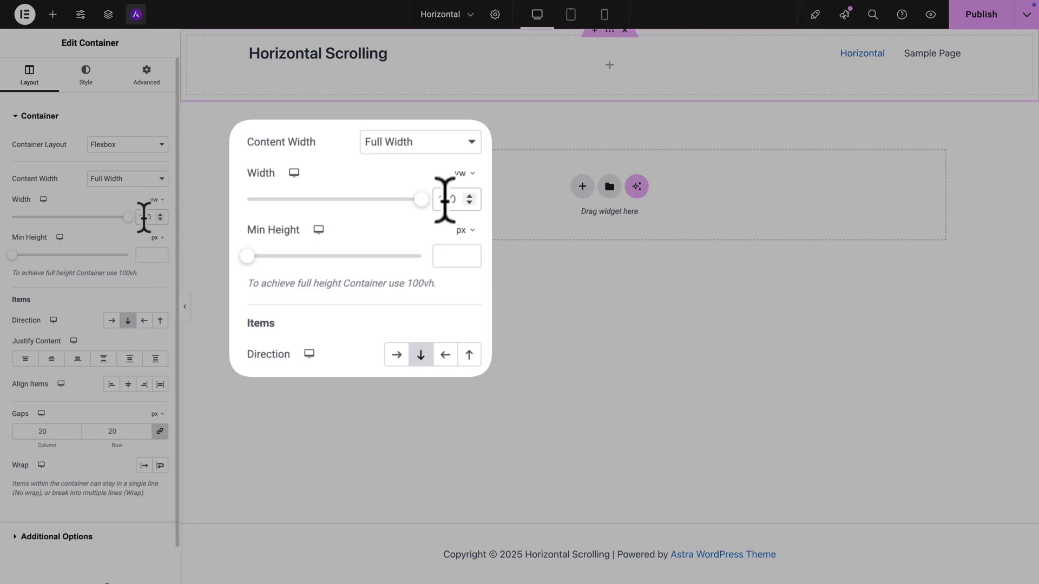
pyautogui.click(144, 217)
pyautogui.moveTo(156, 239)
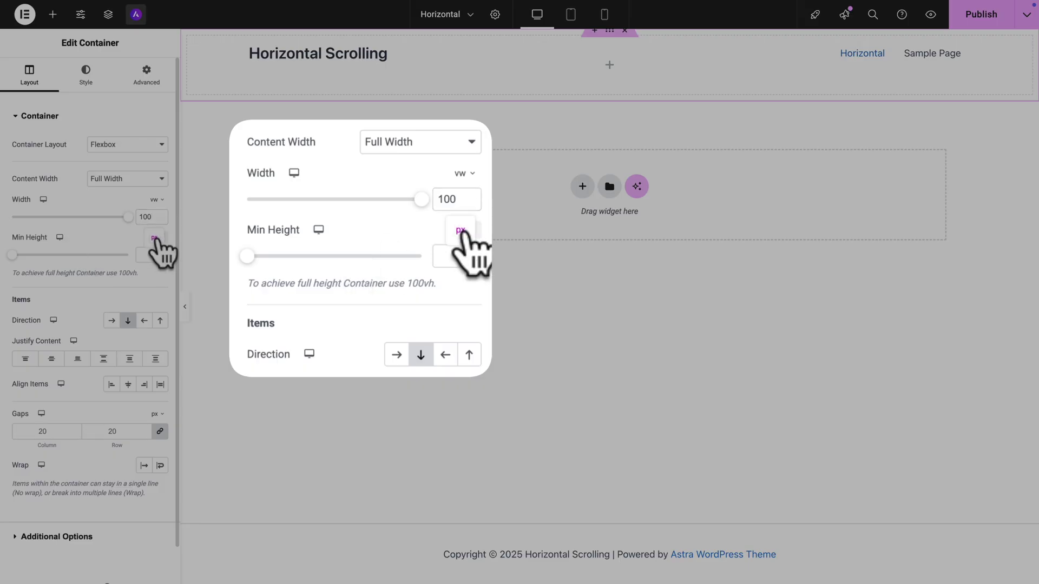
pyautogui.click(156, 292)
pyautogui.click(147, 255)
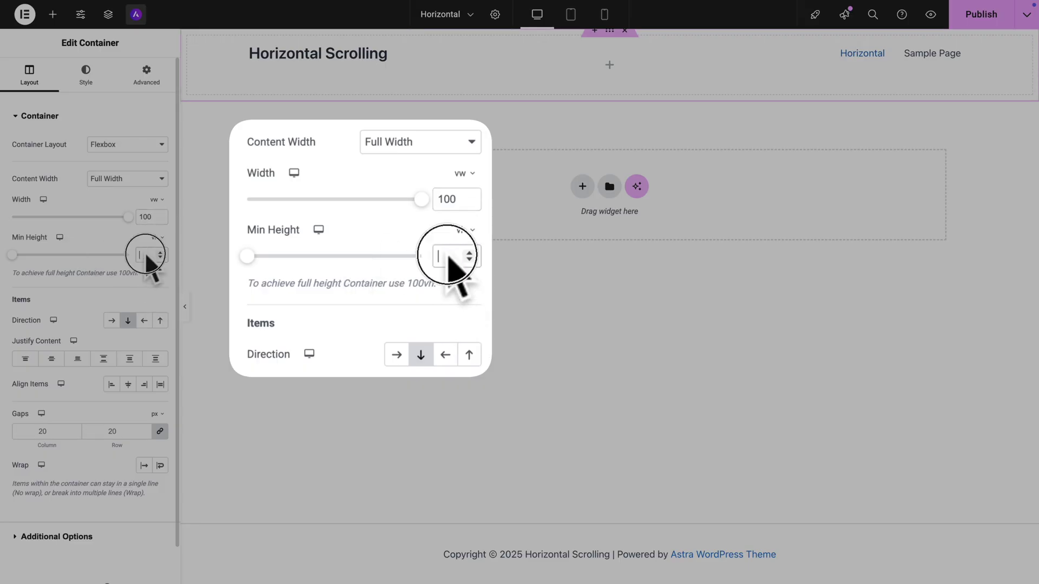
pyautogui.write('100')
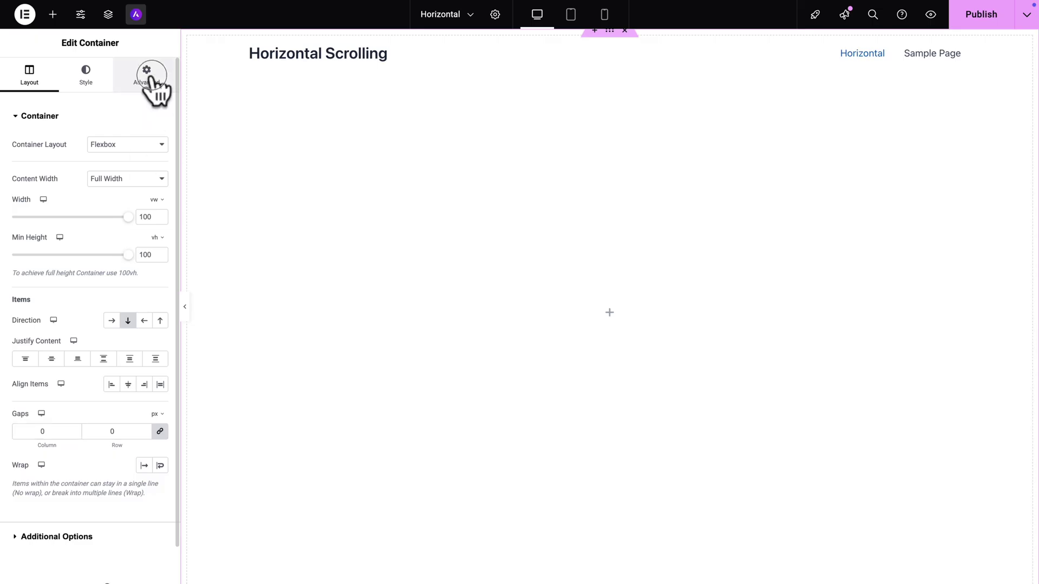
# Zero the container's padding in Advanced and select it in the Structure tree
pyautogui.click(149, 77)
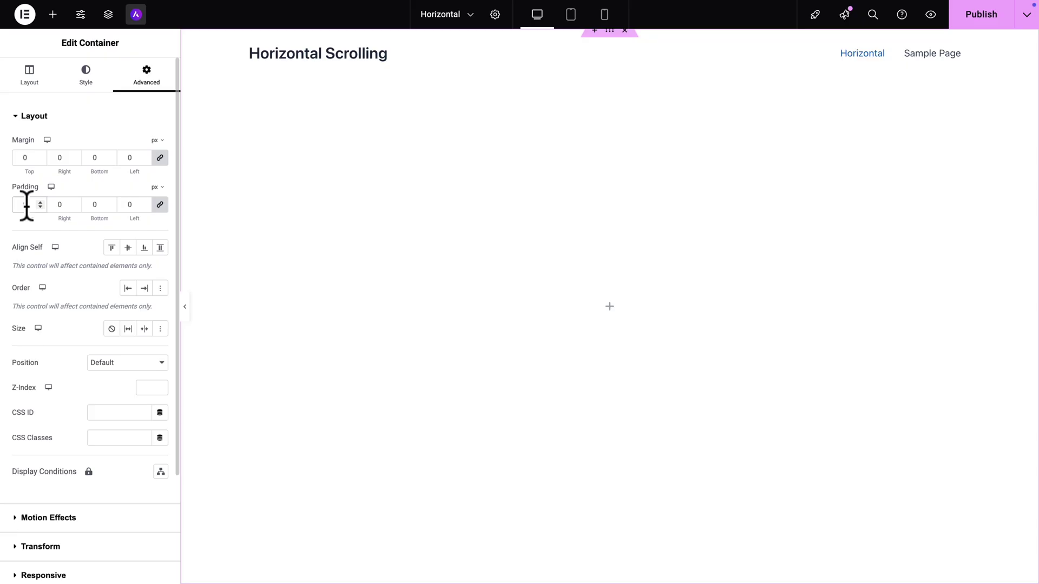
pyautogui.hotkey('ctrl', 'i')
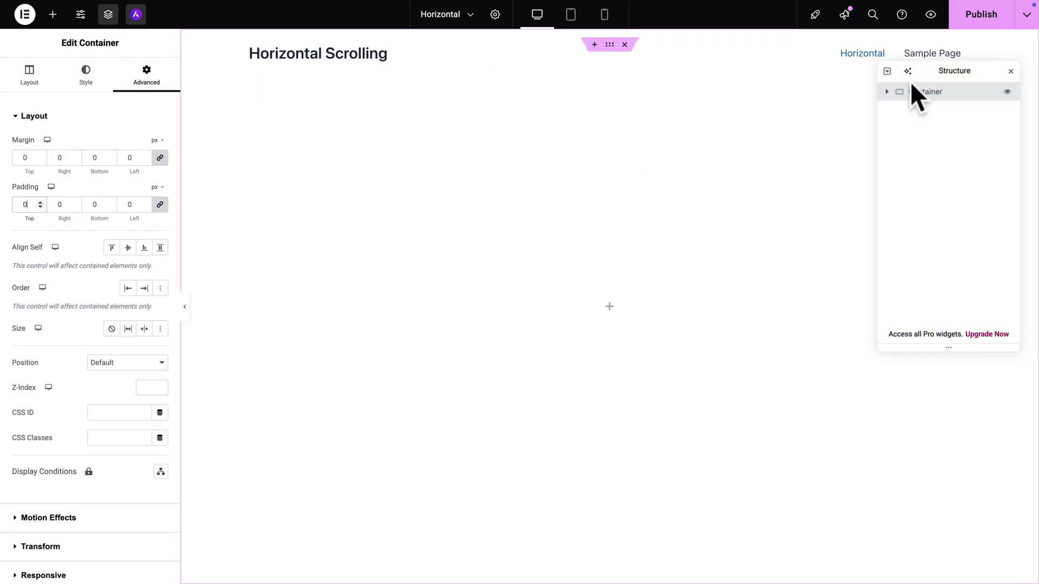
pyautogui.click(918, 92)
# Rename the container 'Main Container' and duplicate it as 'Container 1'
pyautogui.doubleClick(866, 136)
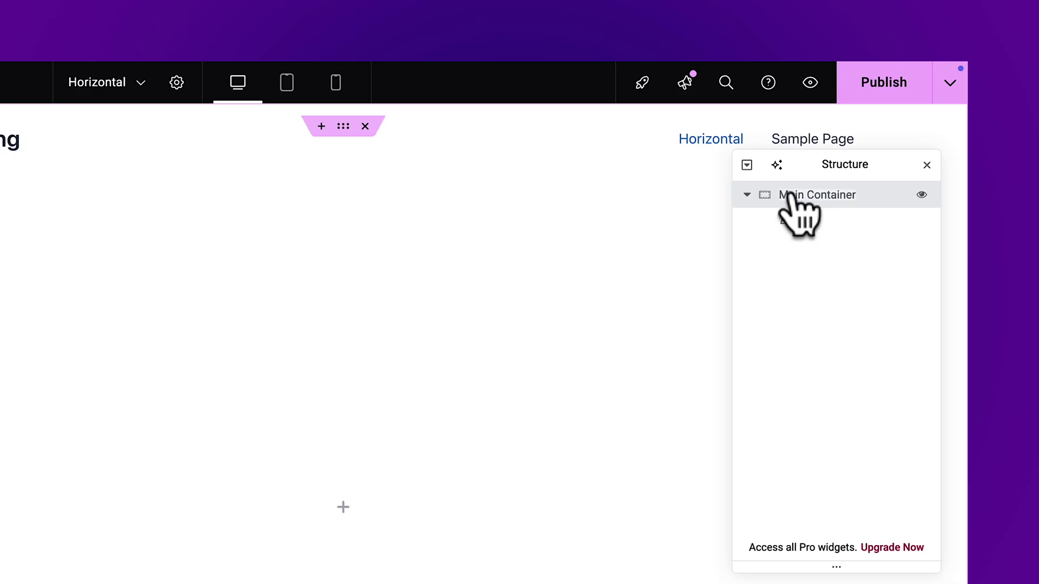
pyautogui.rightClick(826, 204)
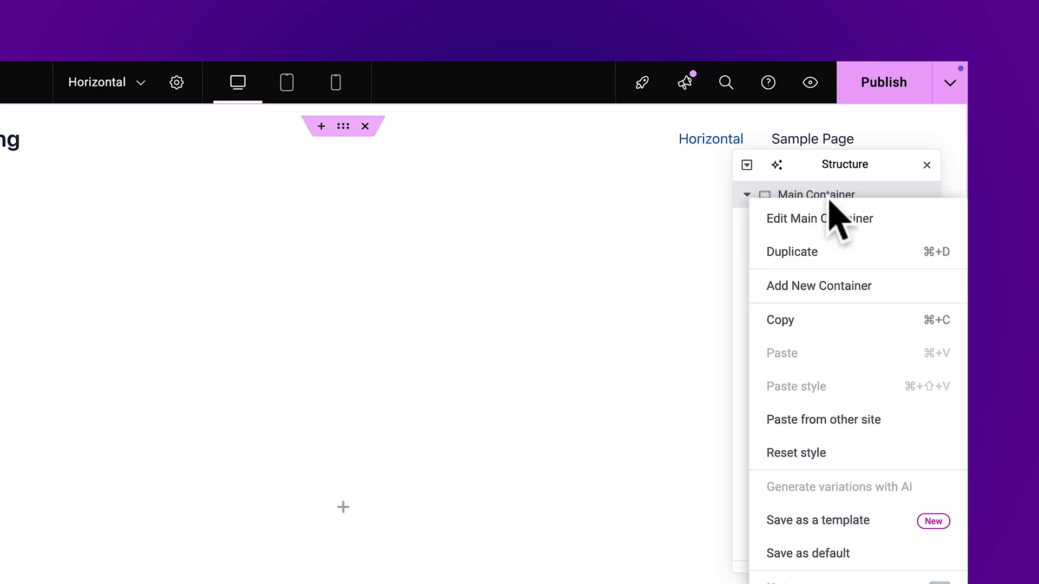
pyautogui.click(795, 253)
pyautogui.doubleClick(791, 251)
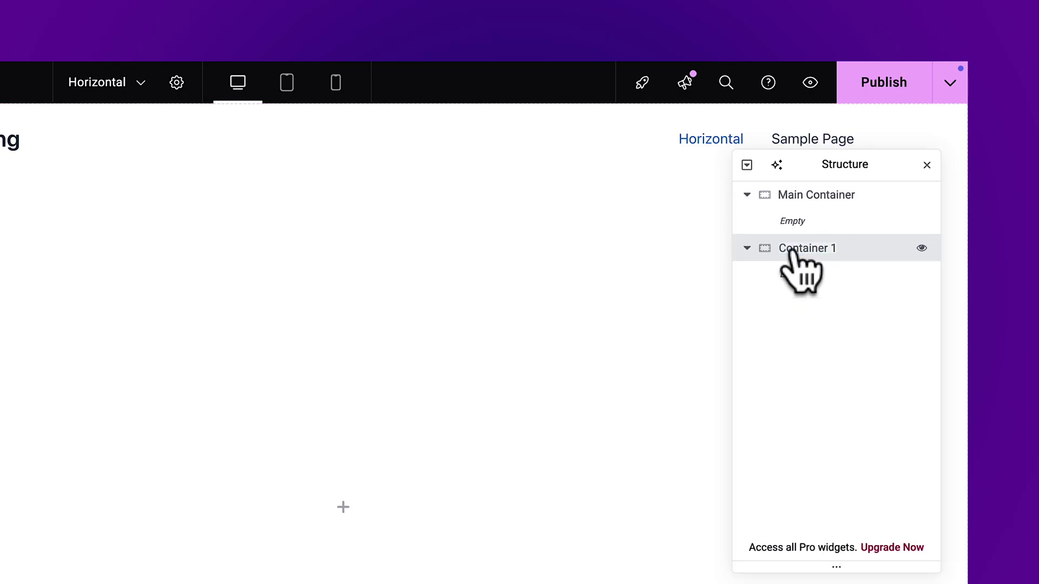
# Nest Container 1 inside Main Container and drop a Heading widget into it
pyautogui.moveTo(793, 251); pyautogui.dragTo(804, 220)
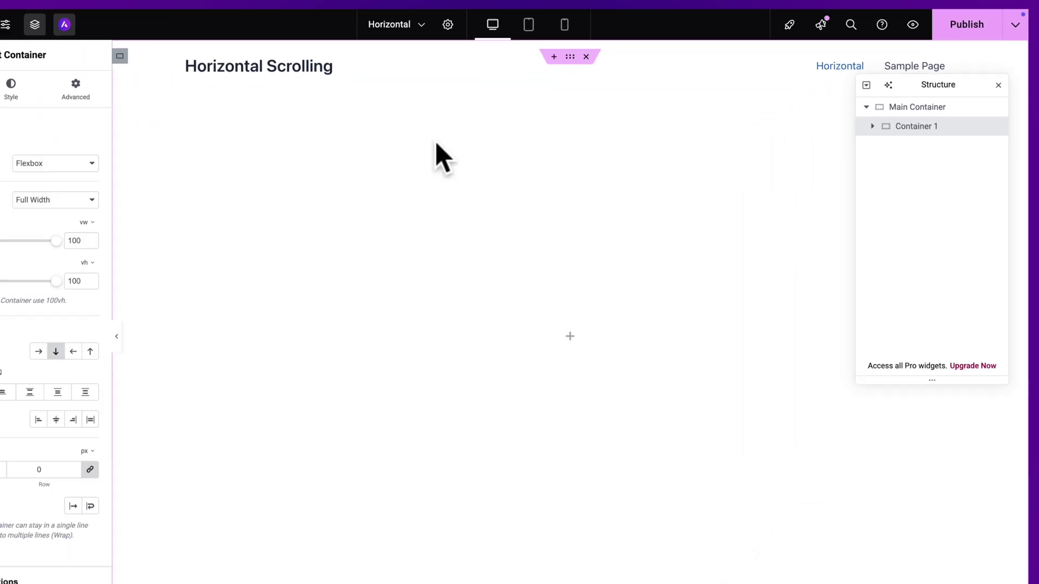
pyautogui.click(52, 15)
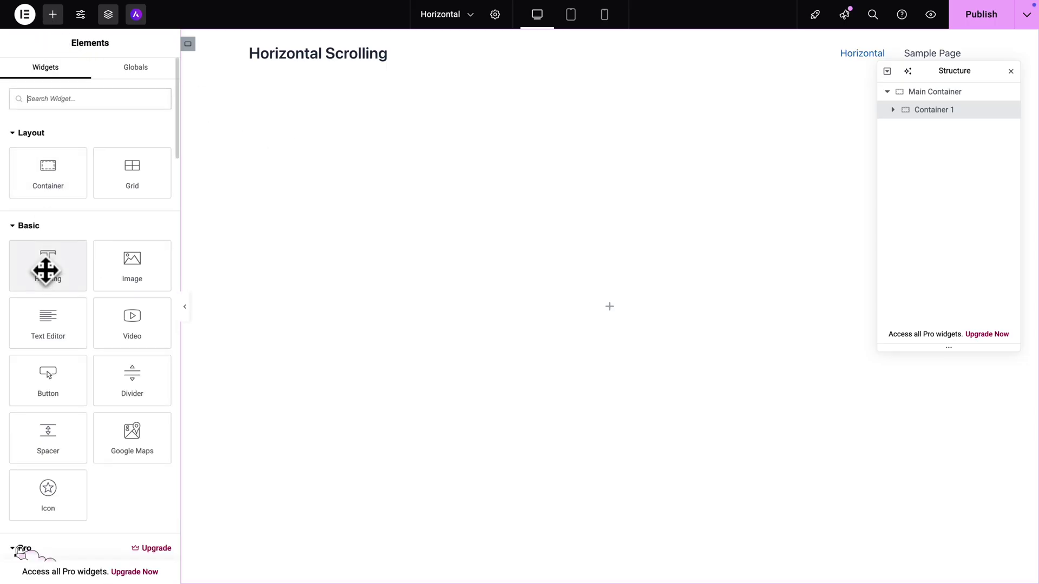
pyautogui.moveTo(46, 270); pyautogui.dragTo(558, 297)
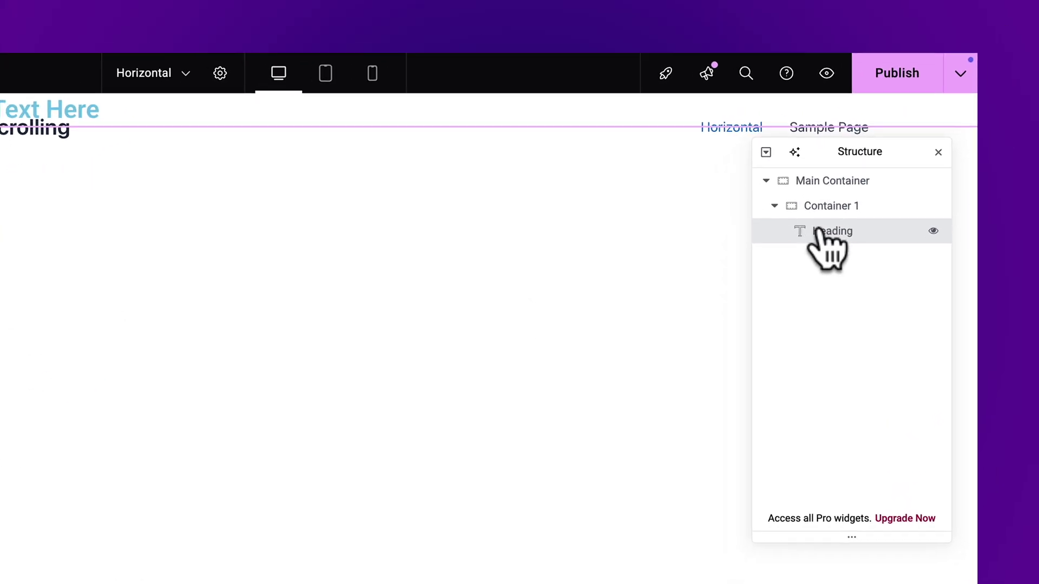
# Set Container 1's Justify Content to Center
pyautogui.click(827, 231)
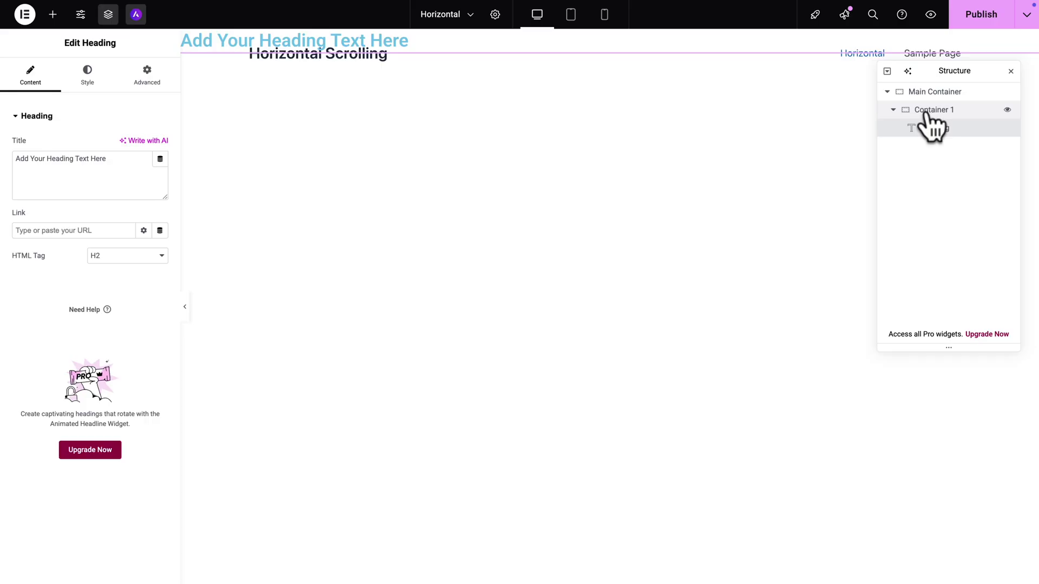
pyautogui.click(926, 112)
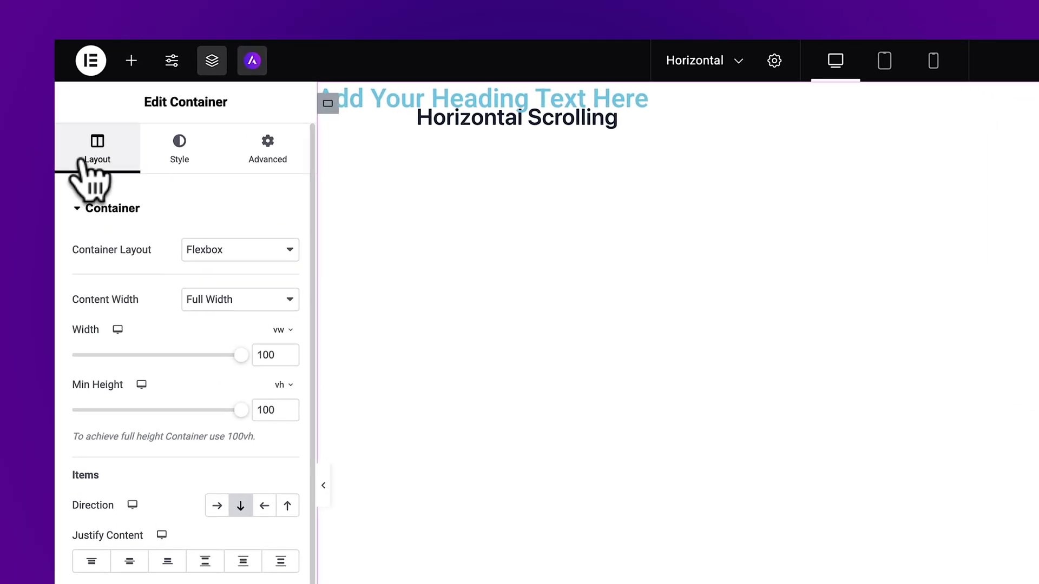
pyautogui.click(98, 147)
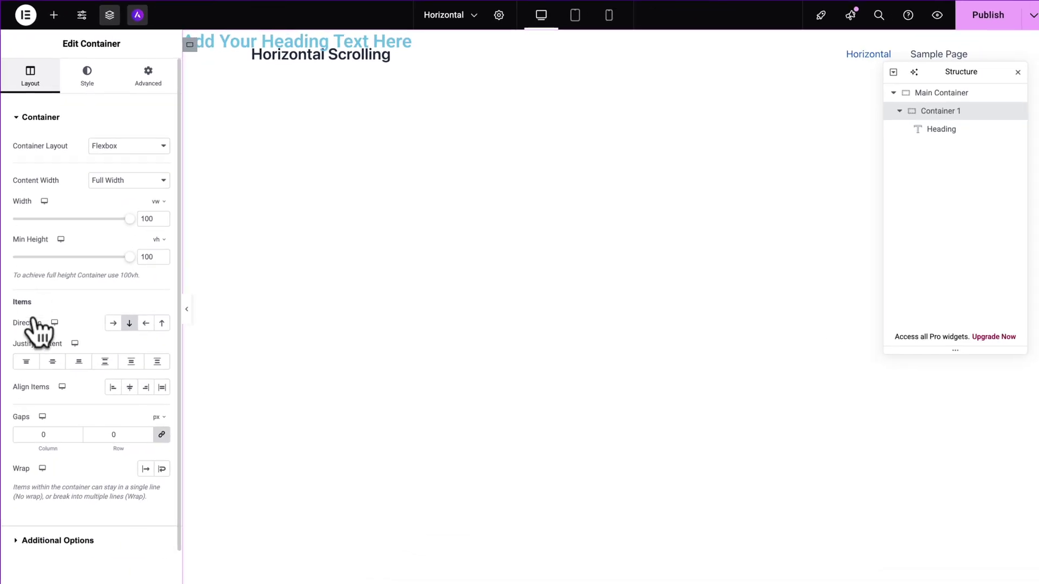
pyautogui.click(51, 359)
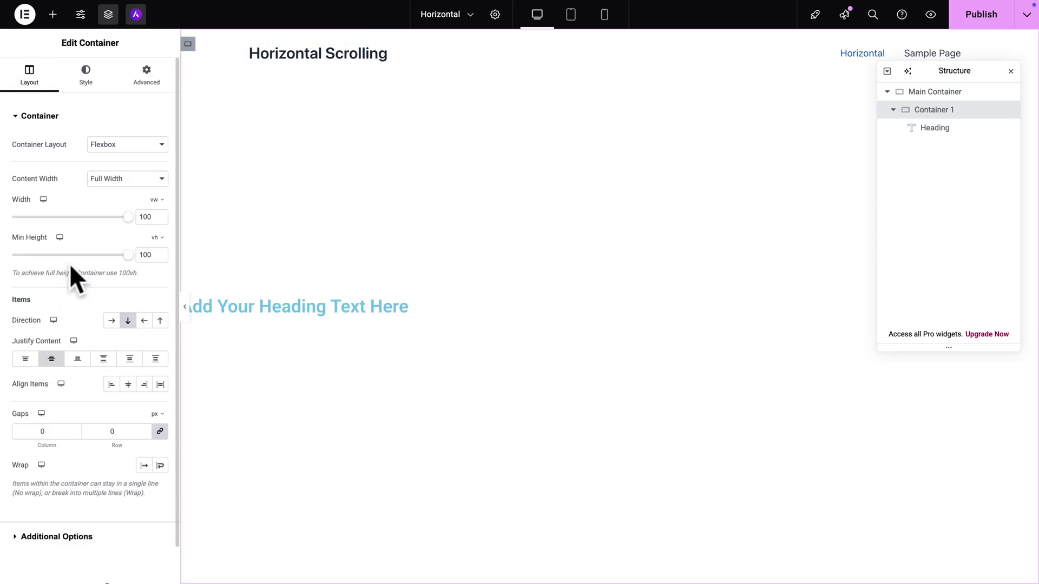
# Give Container 1 a classic background using the green Accent global colour
pyautogui.click(86, 77)
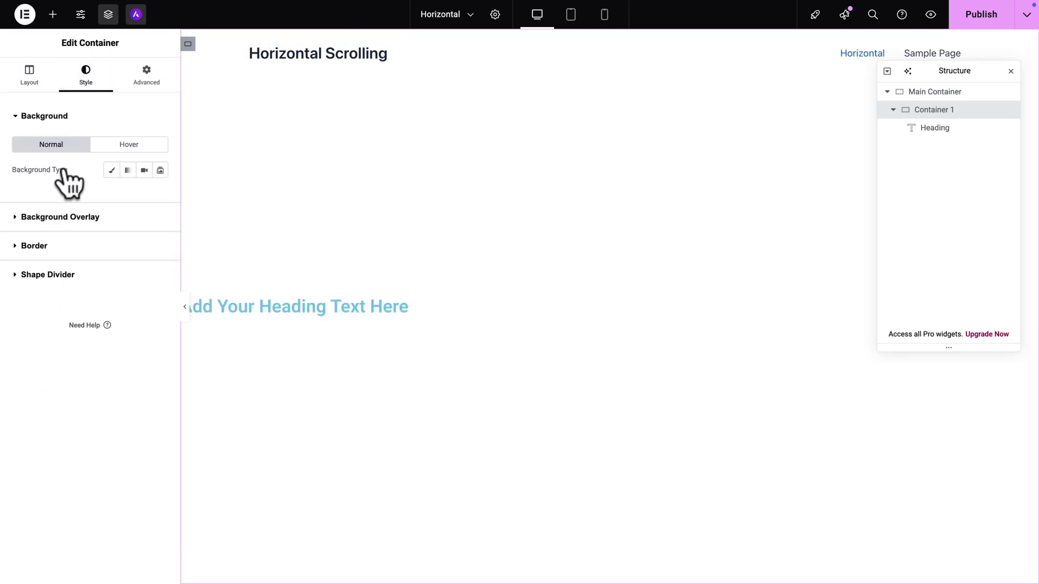
pyautogui.click(111, 171)
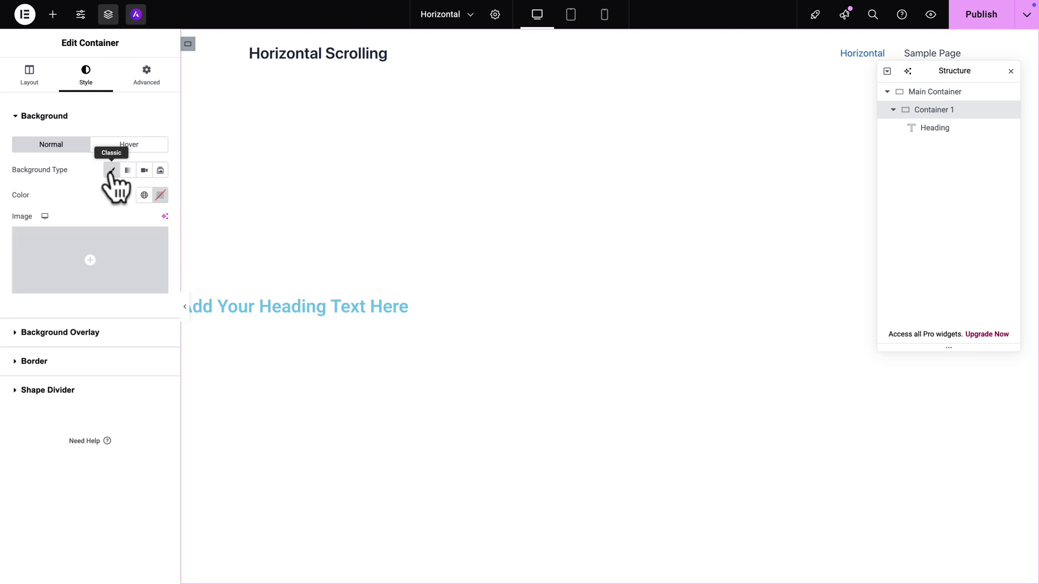
pyautogui.click(144, 195)
pyautogui.click(69, 322)
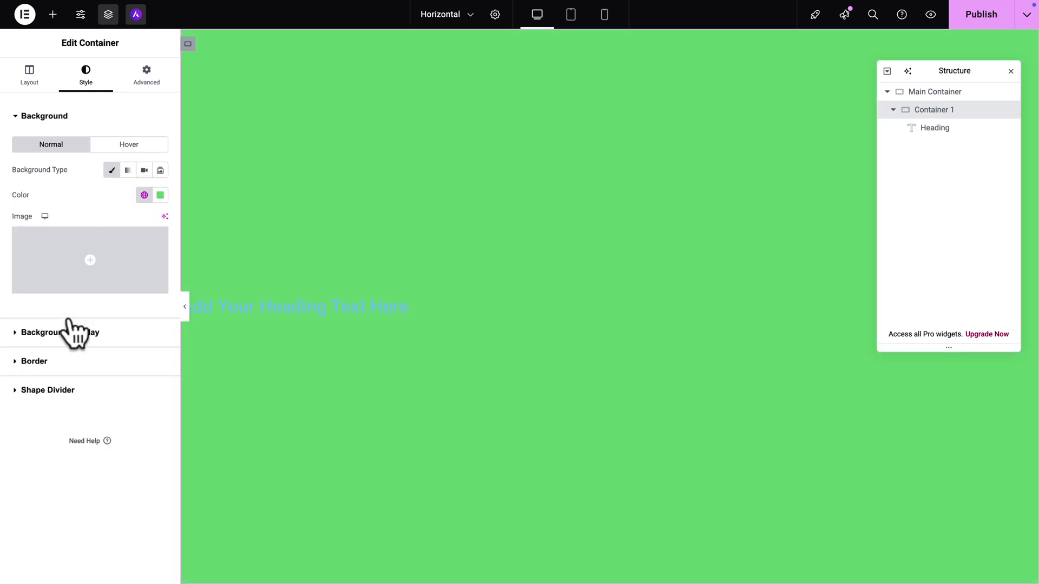
# Add the CSS class 'horz' to Container 1
pyautogui.click(147, 81)
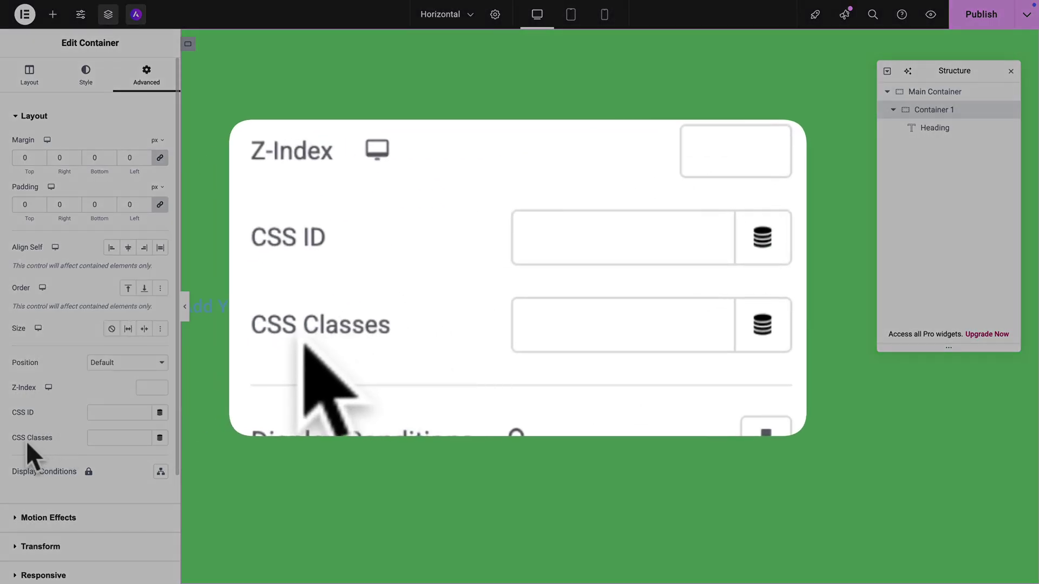
pyautogui.click(92, 437)
pyautogui.write('horz')
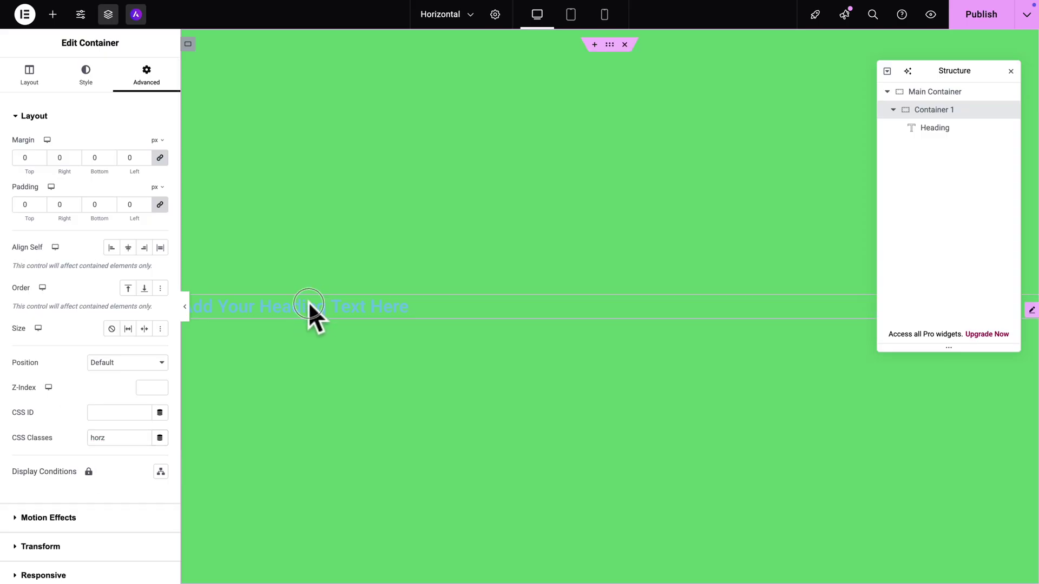
pyautogui.click(309, 307)
# Centre the heading, colour it with the dark global Theme Headings colour, and retitle it 'Slide 1'
pyautogui.tripleClick(303, 309)
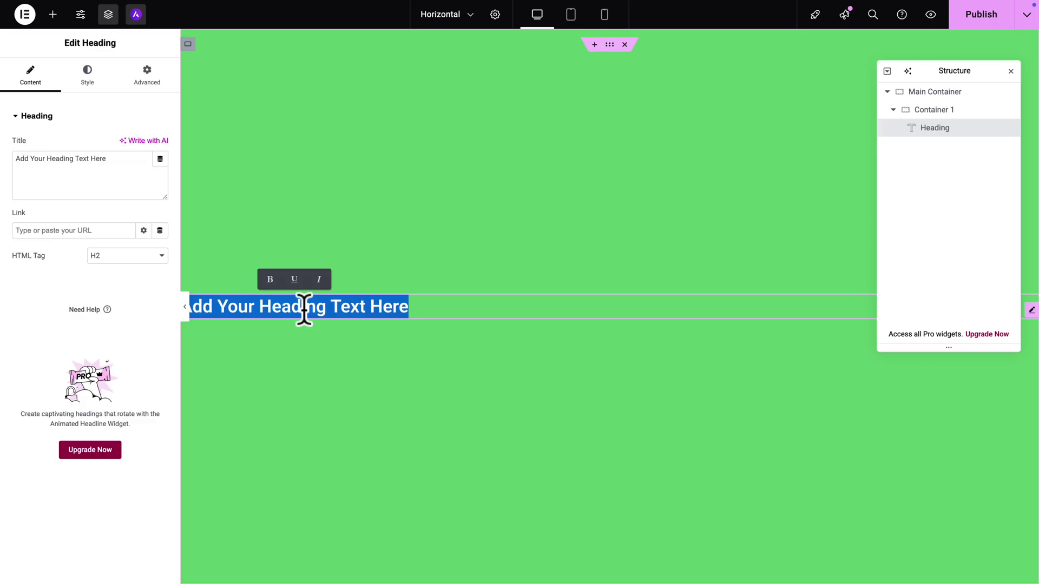
pyautogui.click(87, 75)
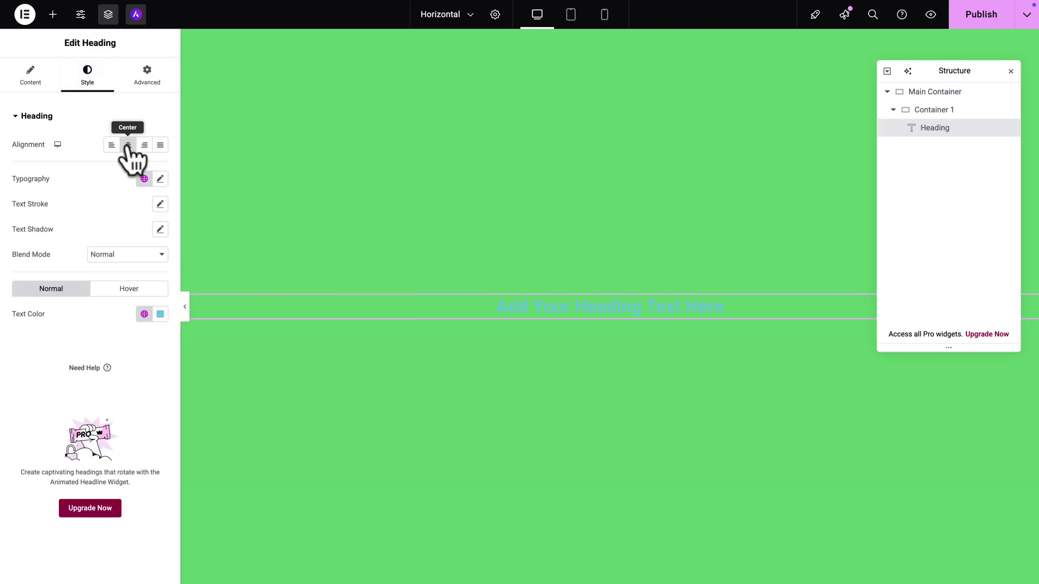
pyautogui.click(128, 145)
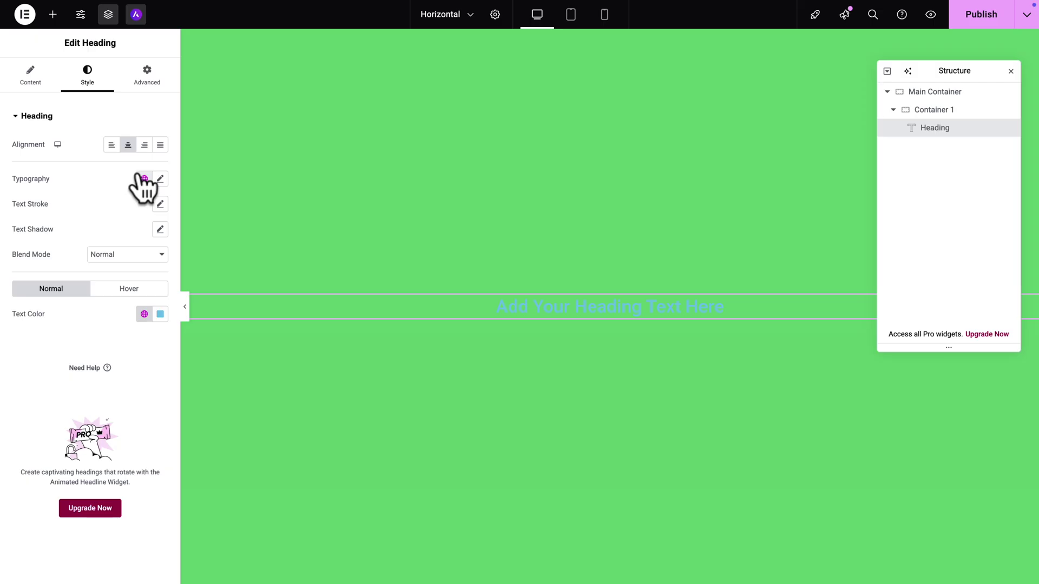
pyautogui.click(143, 314)
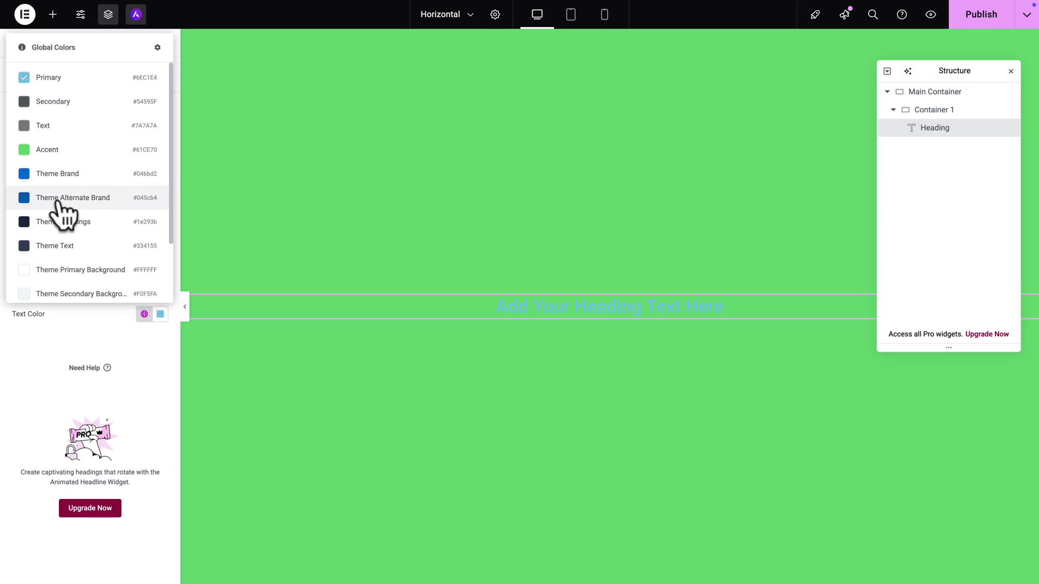
pyautogui.click(48, 223)
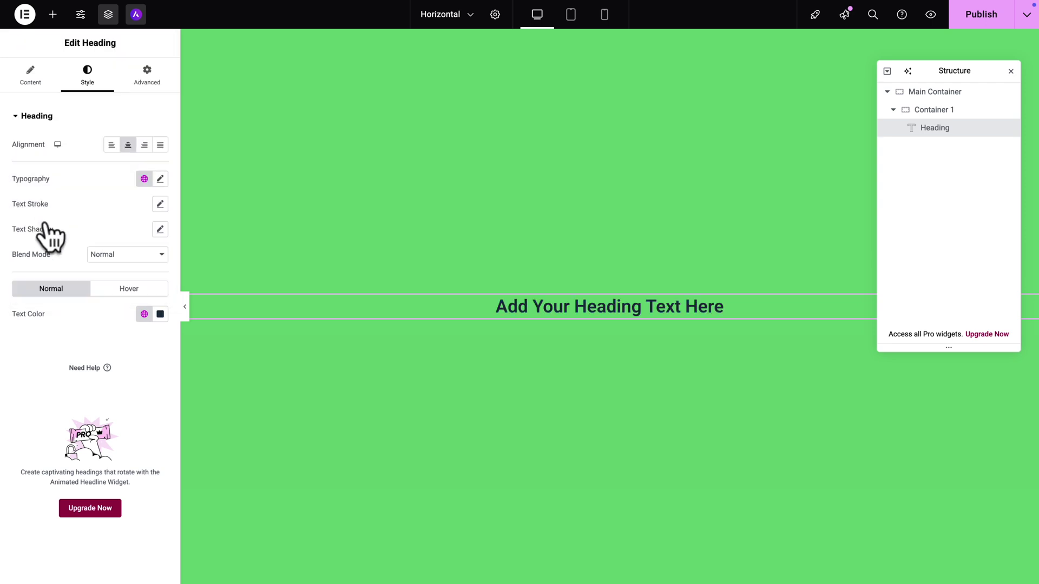
pyautogui.tripleClick(552, 307)
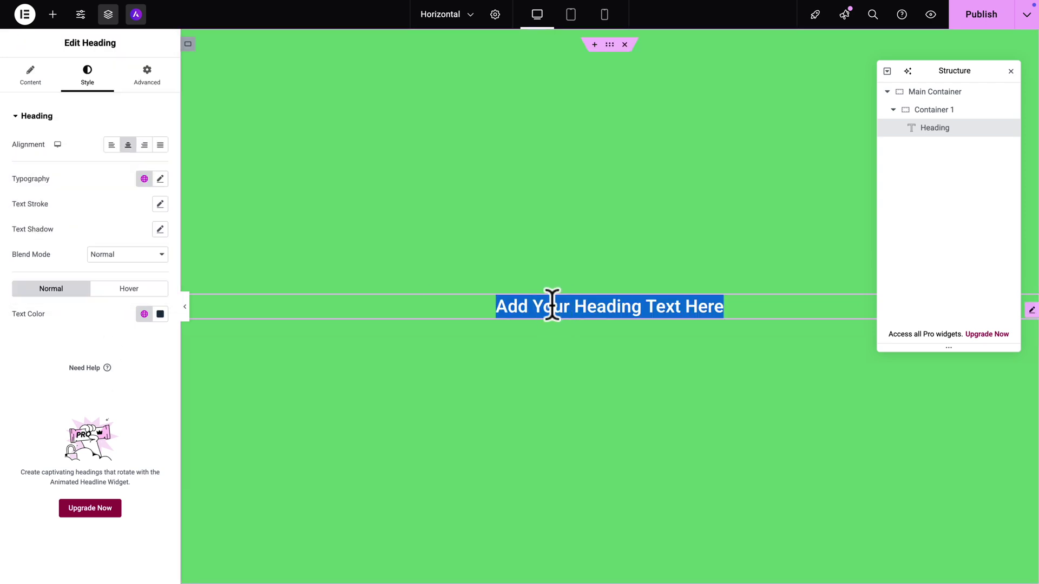
pyautogui.write('Slide 1')
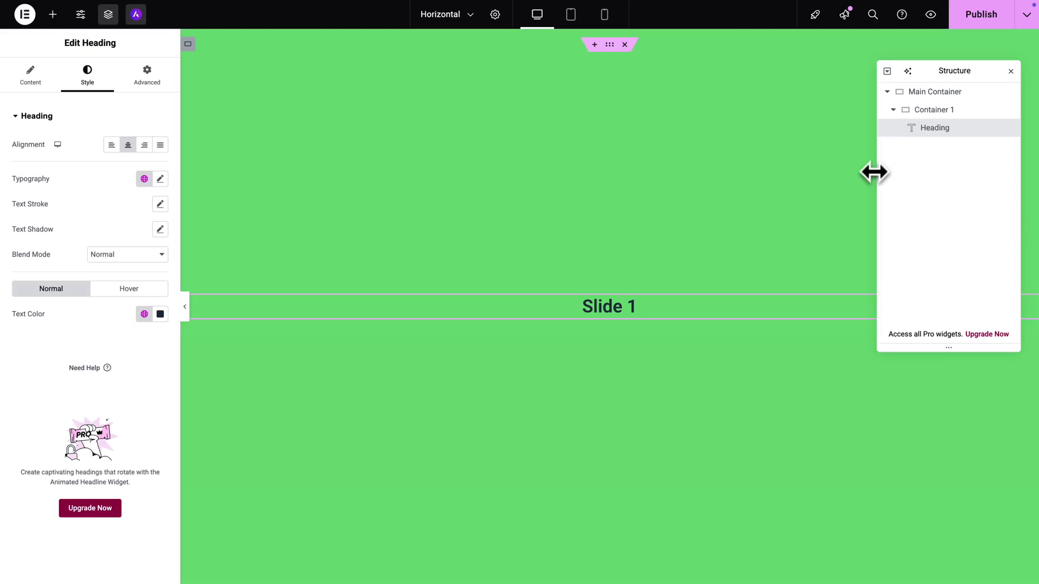
# In Container 2, delete the trailing 1 from the copied 'Slide 1' heading
pyautogui.click(853, 143)
pyautogui.rightClick(882, 142)
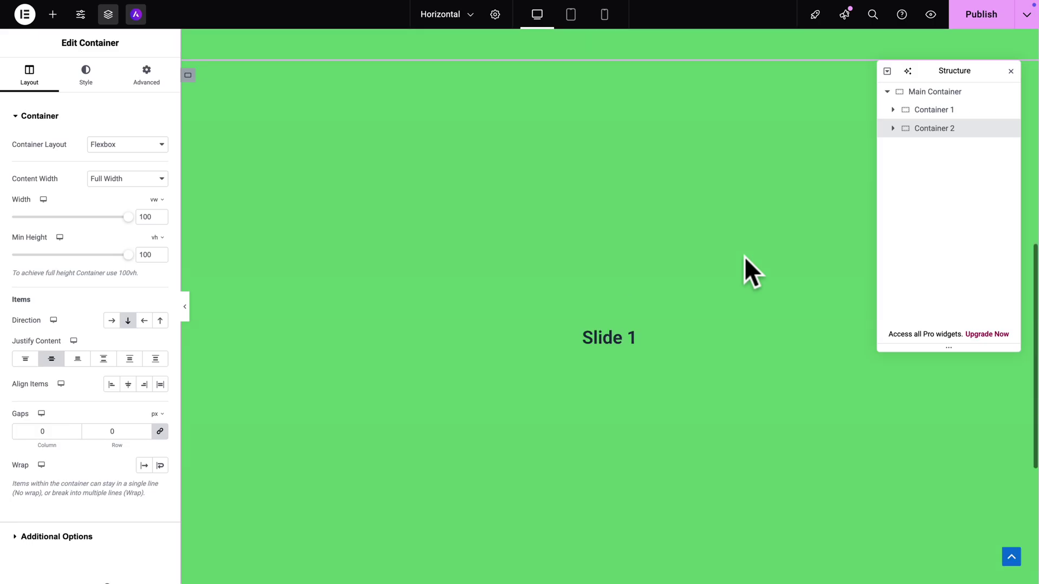
pyautogui.scroll(-4, 745, 257)
pyautogui.scroll(3, 744, 257)
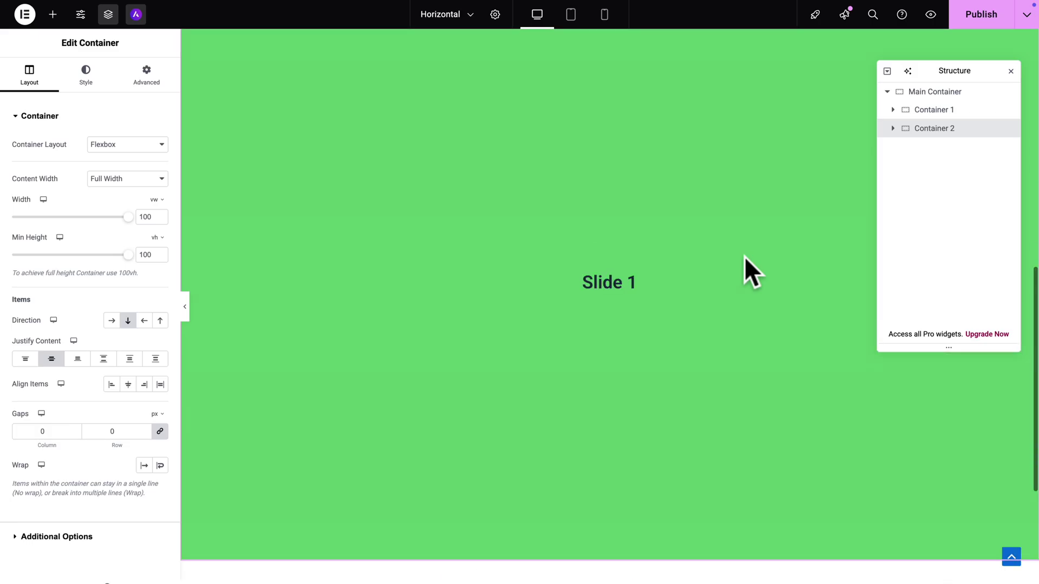
pyautogui.click(624, 279)
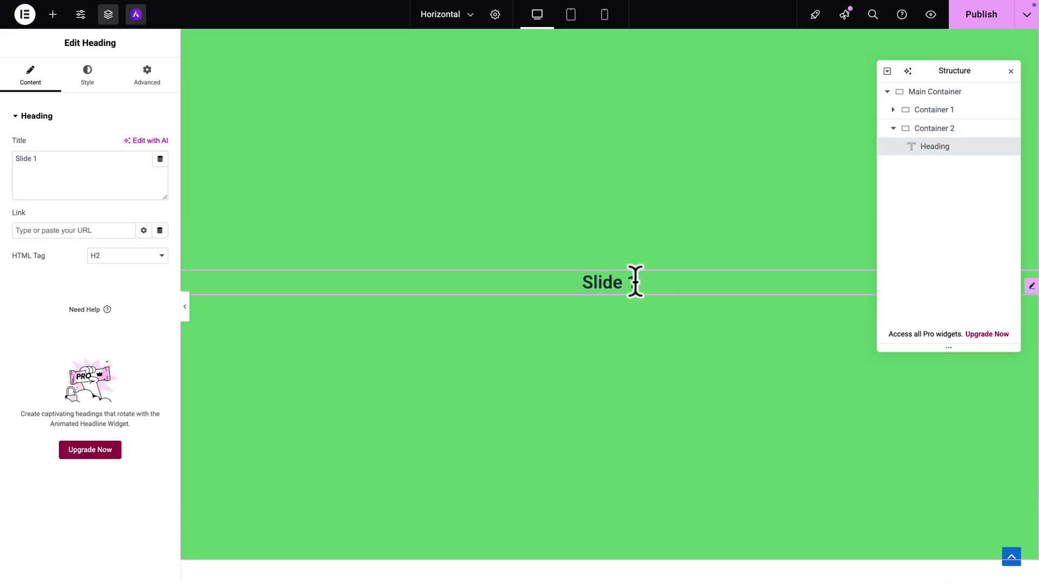
pyautogui.press('BackSpace')
# Set Container 2's background colour to pink #CE618A
pyautogui.click(914, 129)
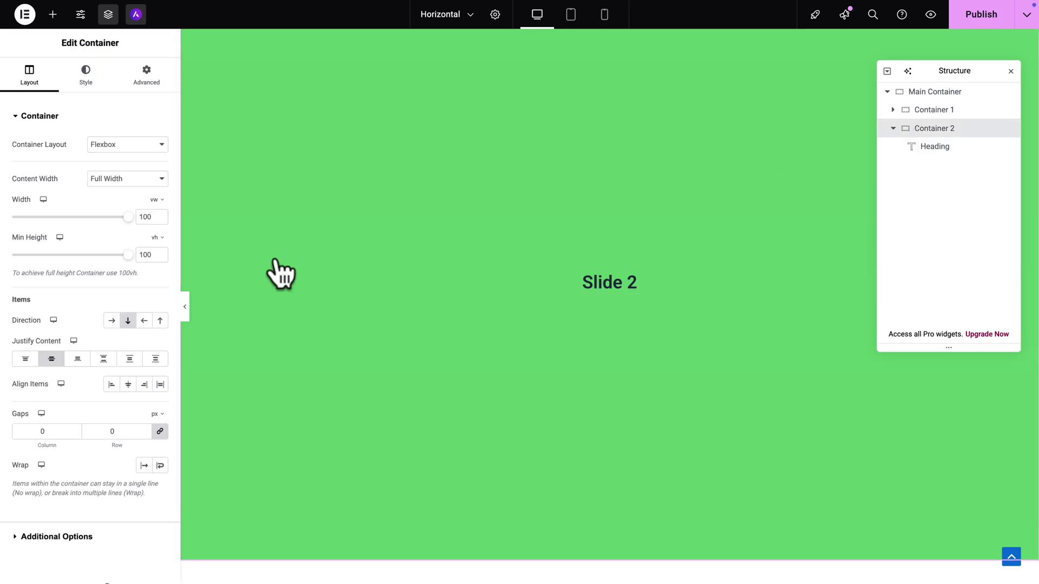
pyautogui.click(98, 78)
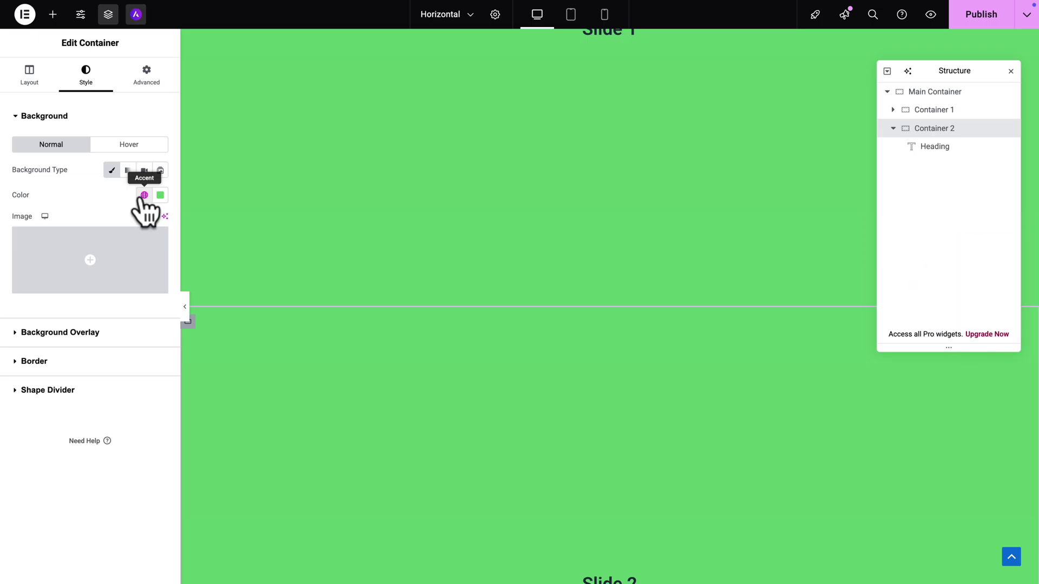
pyautogui.click(160, 194)
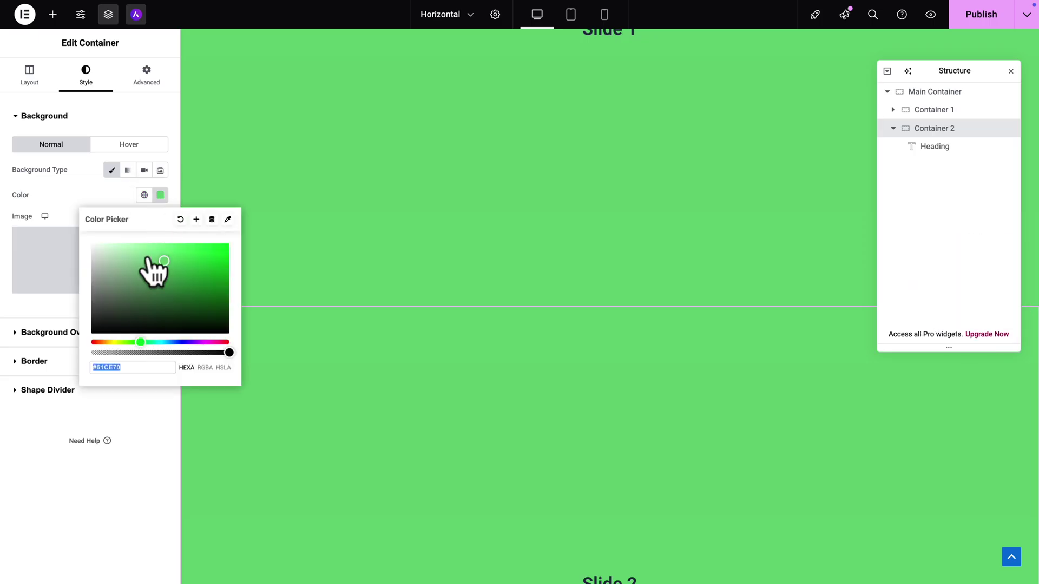
pyautogui.click(220, 342)
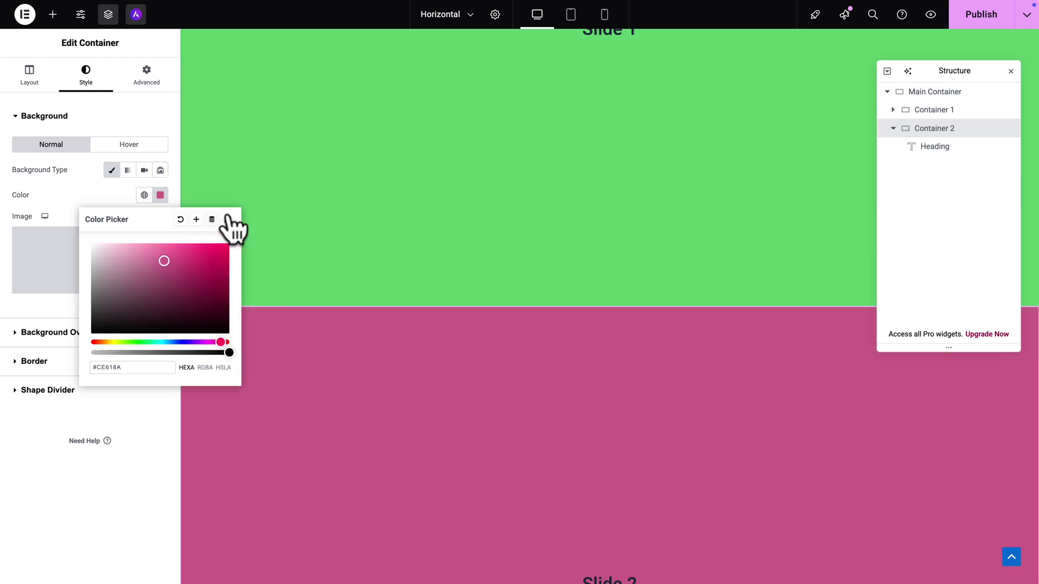
pyautogui.scroll(-5, 275, 208)
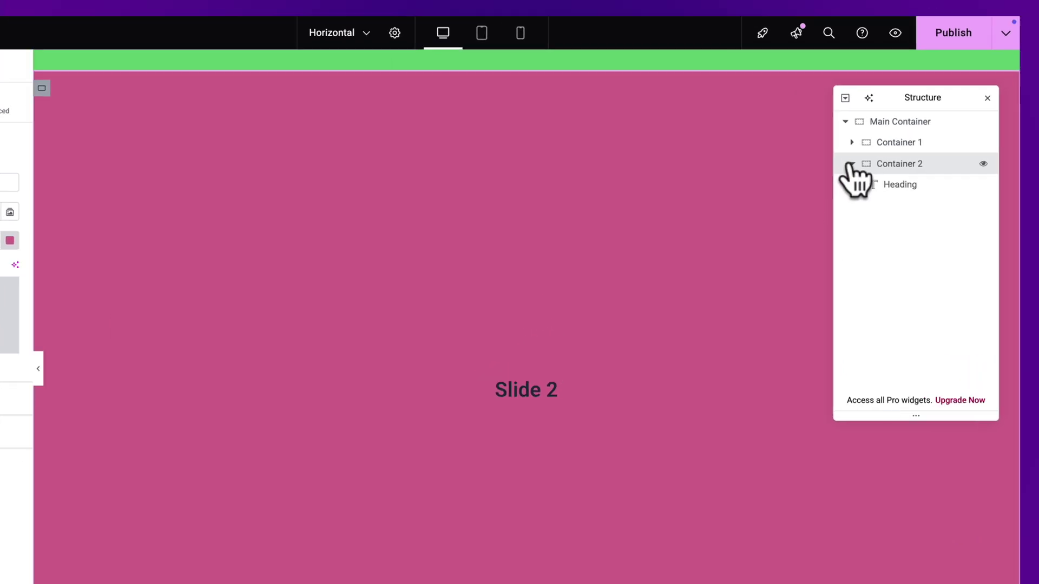
# Duplicate Container 2 and rename the copy Container 3
pyautogui.click(893, 128)
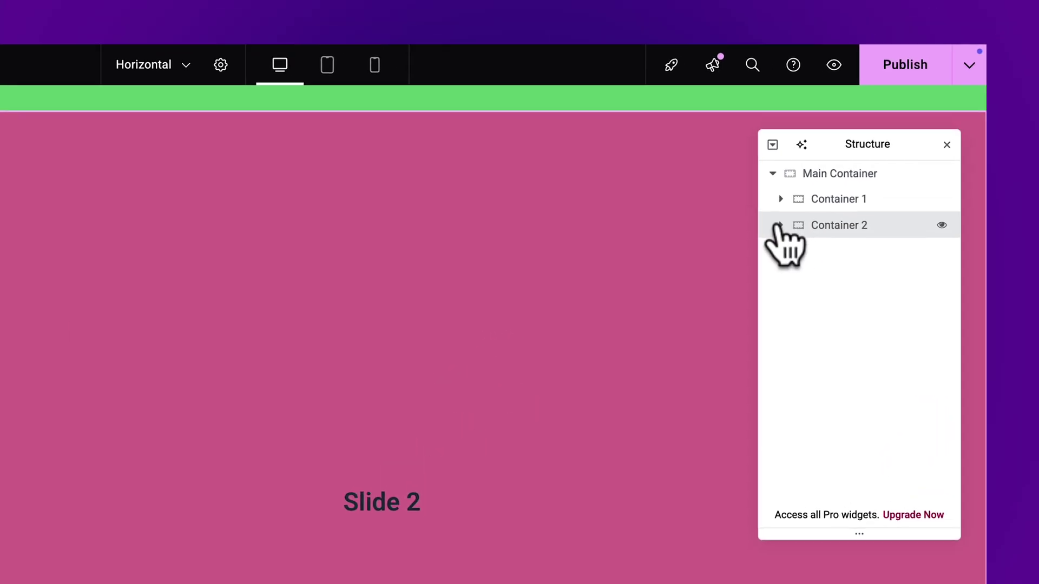
pyautogui.rightClick(782, 225)
pyautogui.click(811, 274)
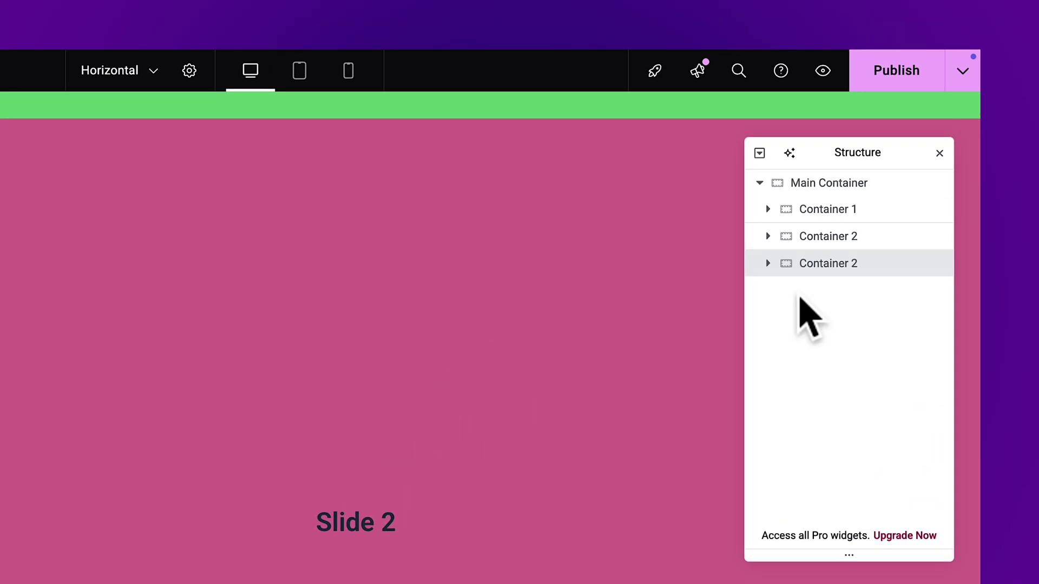
pyautogui.doubleClick(827, 265)
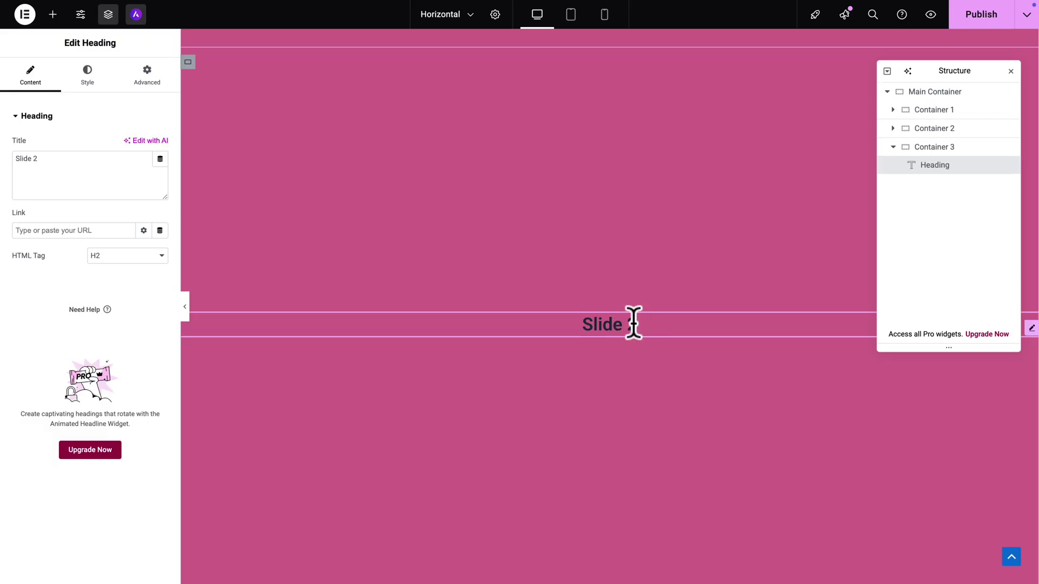
# Give Container 3 a bright cyan #12C6E4 background colour
pyautogui.click(930, 146)
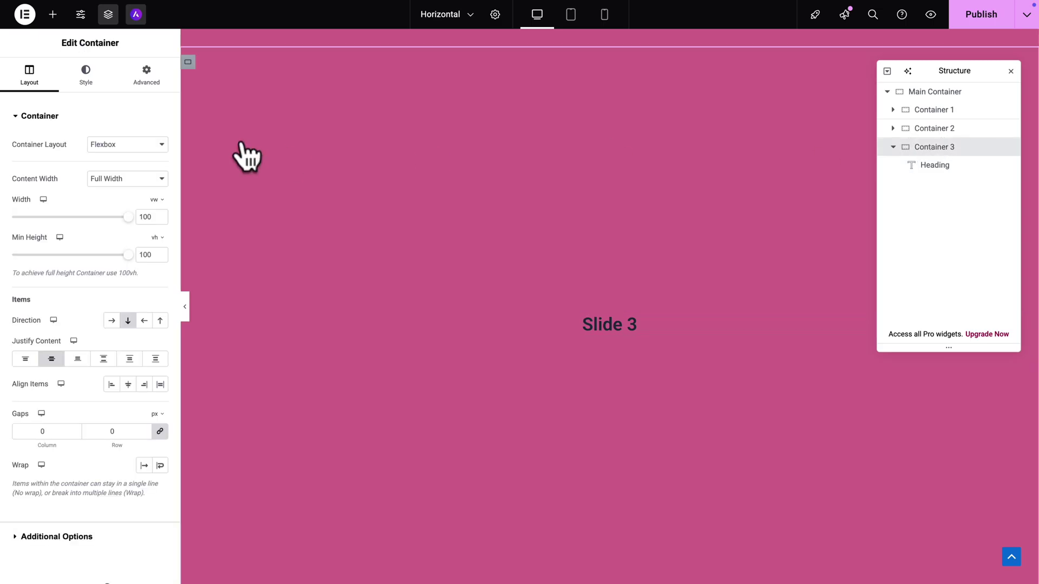
pyautogui.click(85, 75)
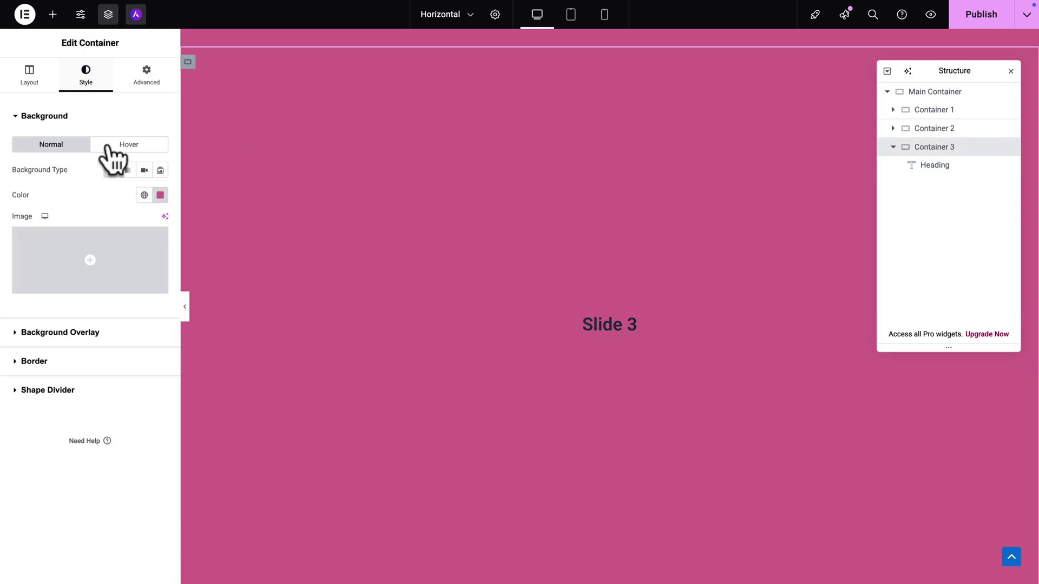
pyautogui.click(160, 195)
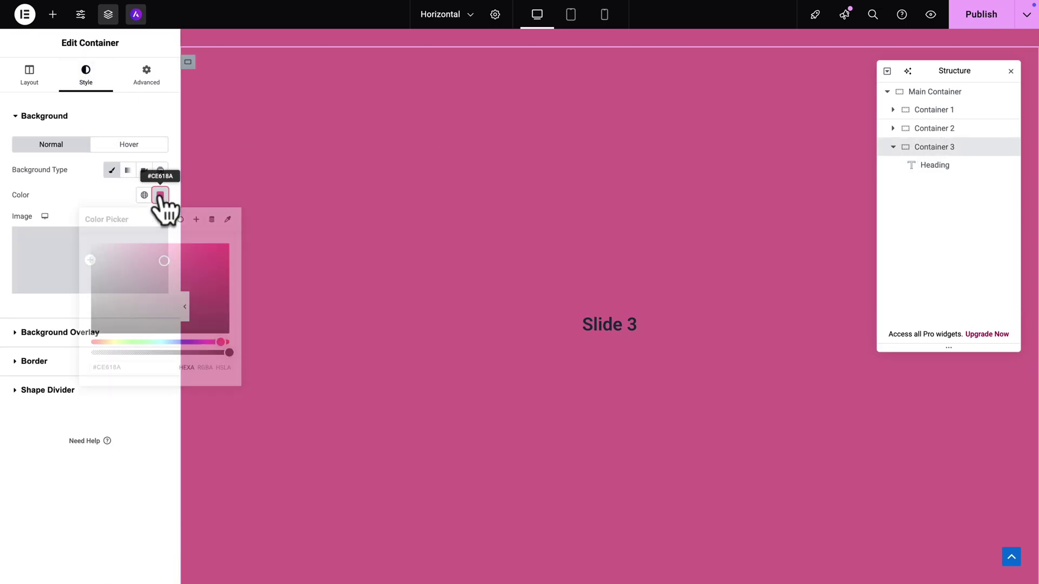
pyautogui.click(164, 342)
pyautogui.click(218, 253)
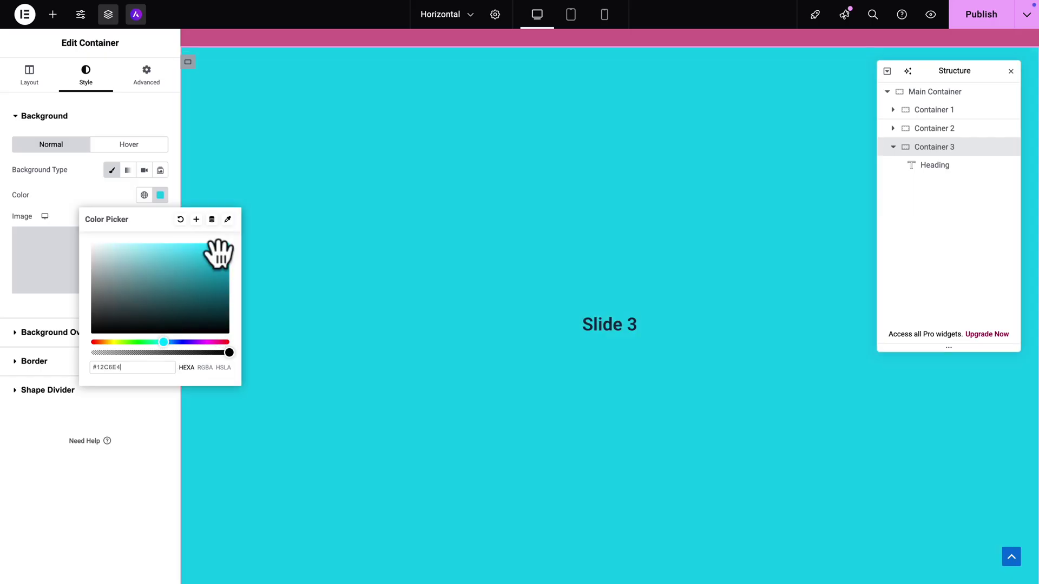
pyautogui.click(305, 244)
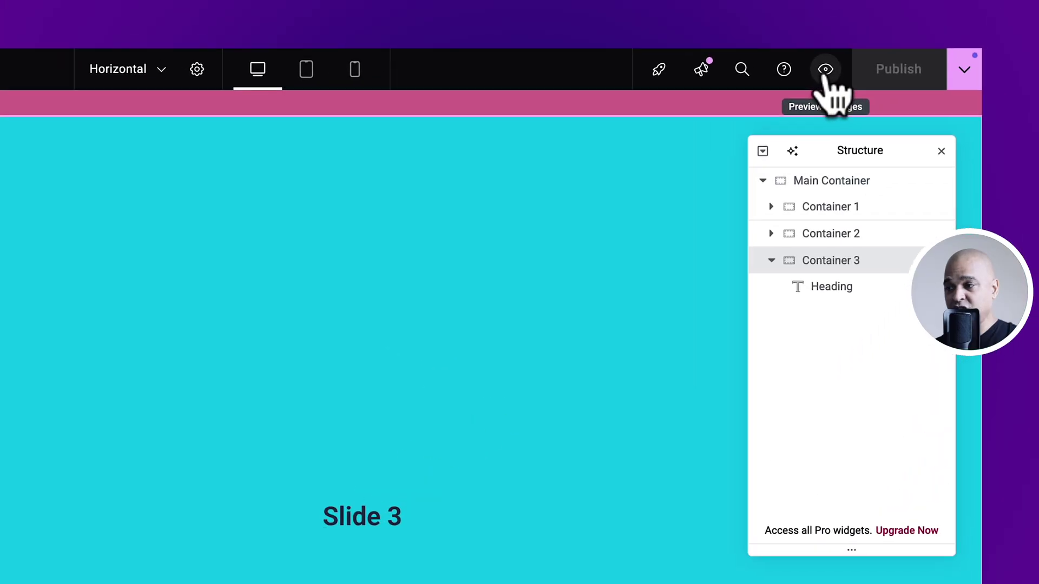
pyautogui.click(825, 69)
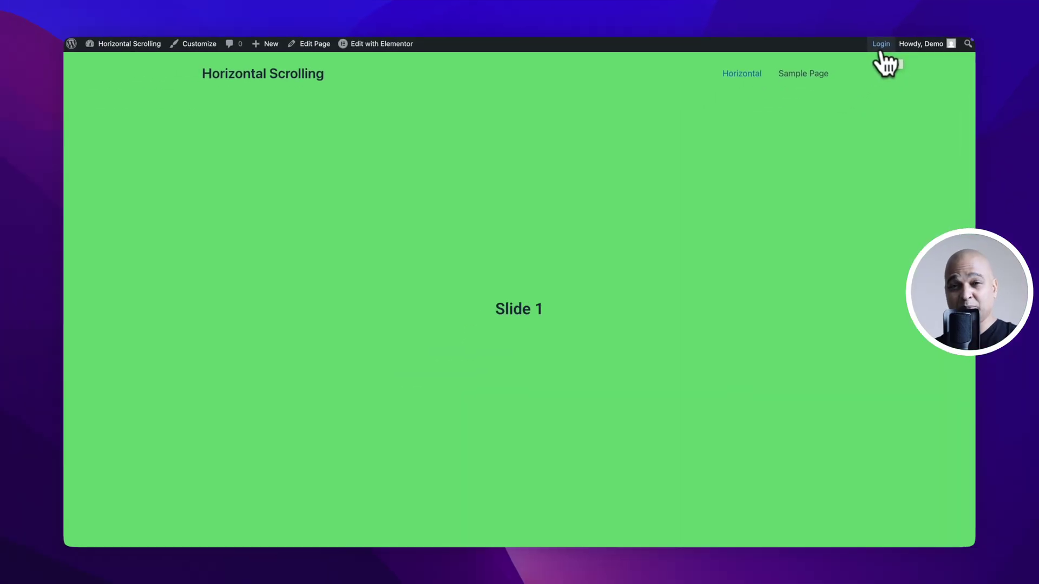
pyautogui.scroll(-5, 662, 256)
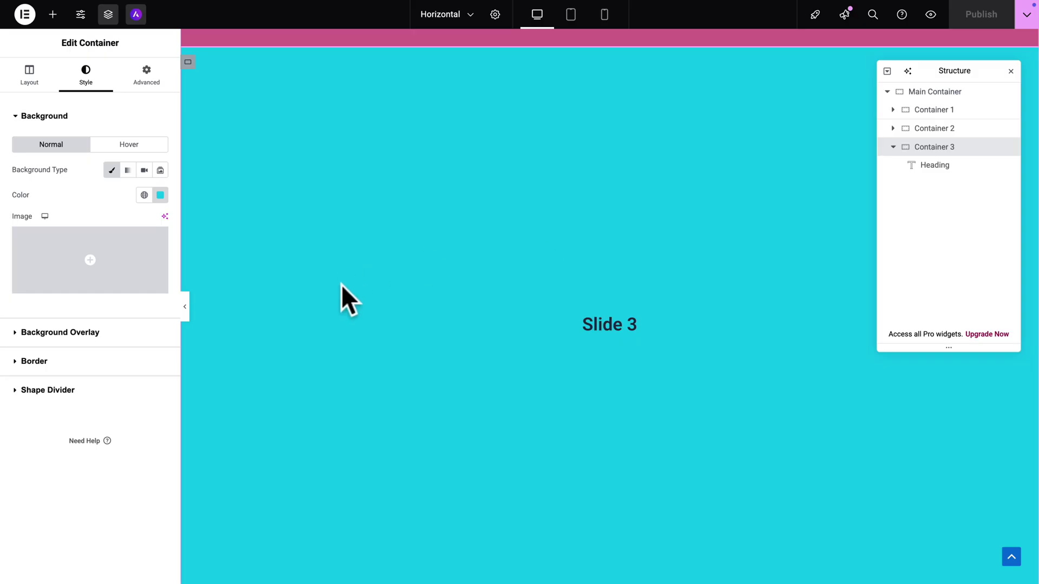
# Enter 'mainco' in the Main Container's Advanced CSS Classes field
pyautogui.click(920, 93)
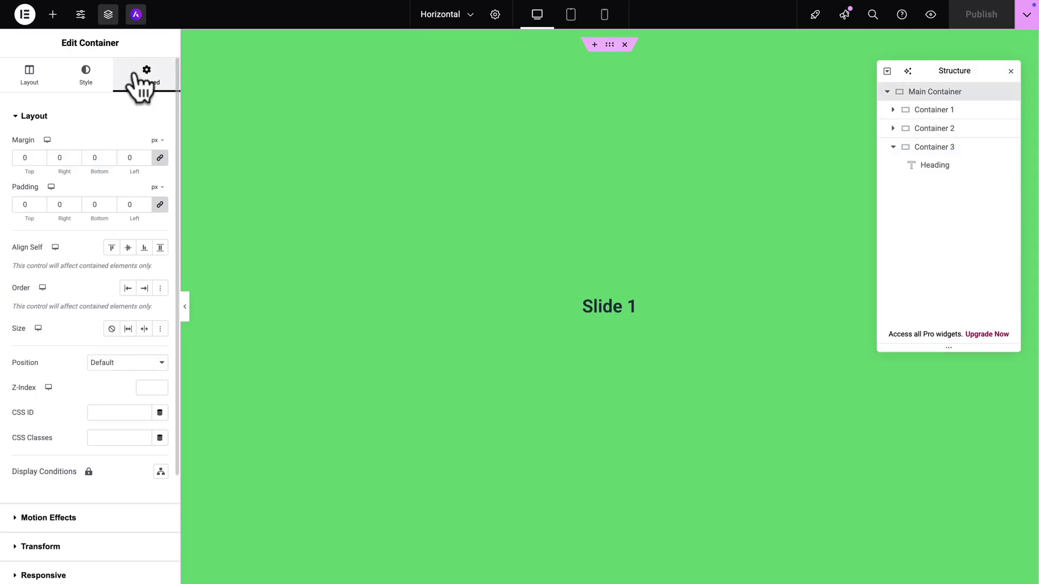
pyautogui.moveTo(105, 436)
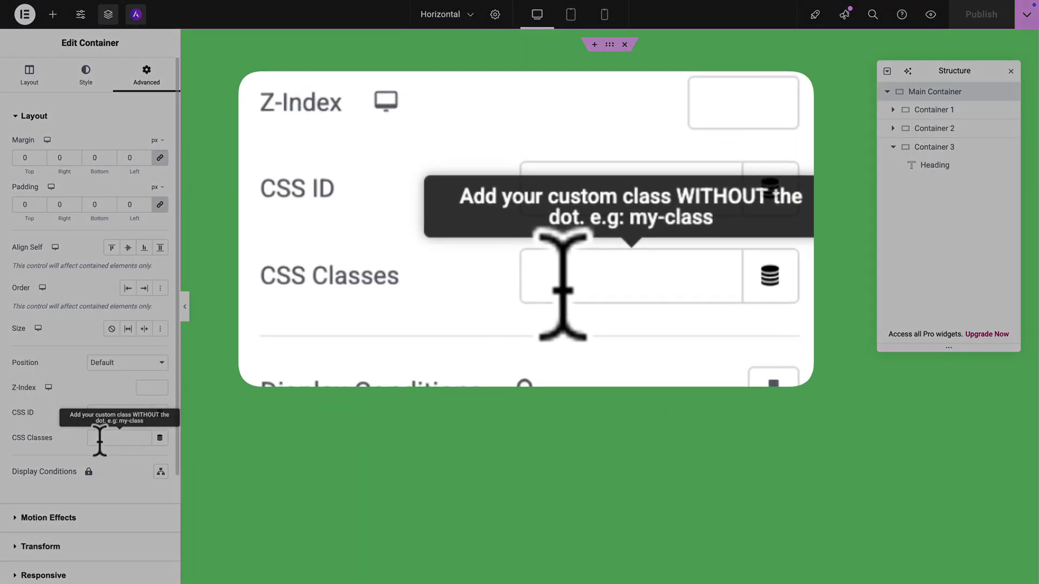
pyautogui.click(100, 439)
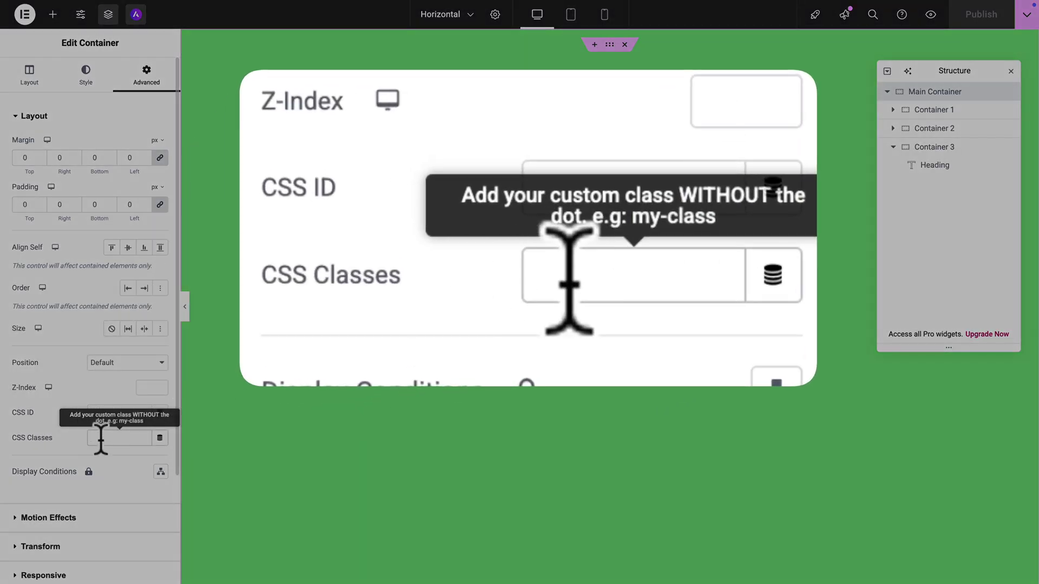
pyautogui.write('m')
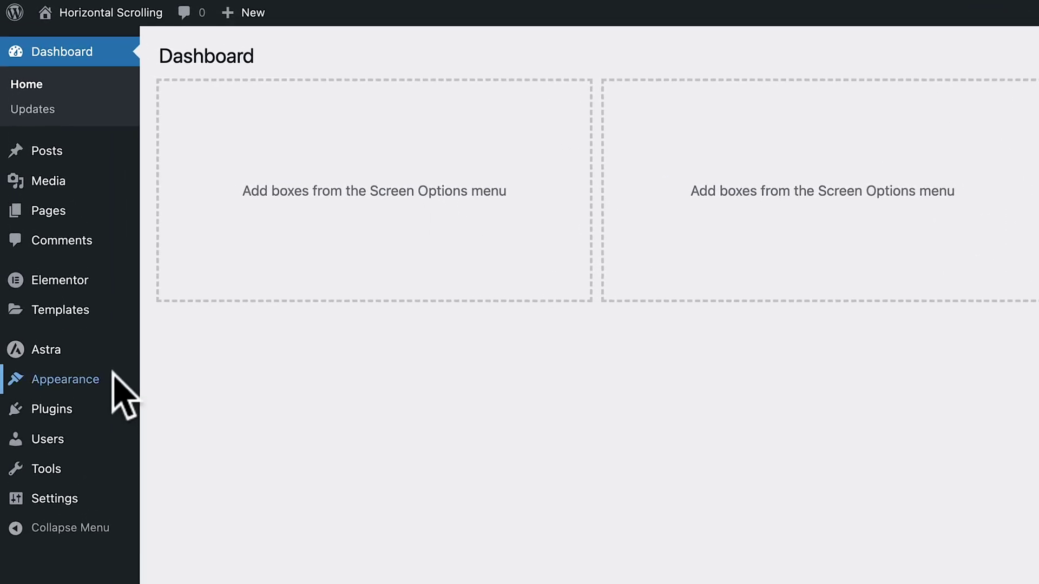
# Paste the horizontal-scroll CSS into Astra's Additional CSS, publish it, and close the Customizer
pyautogui.moveTo(34, 354)
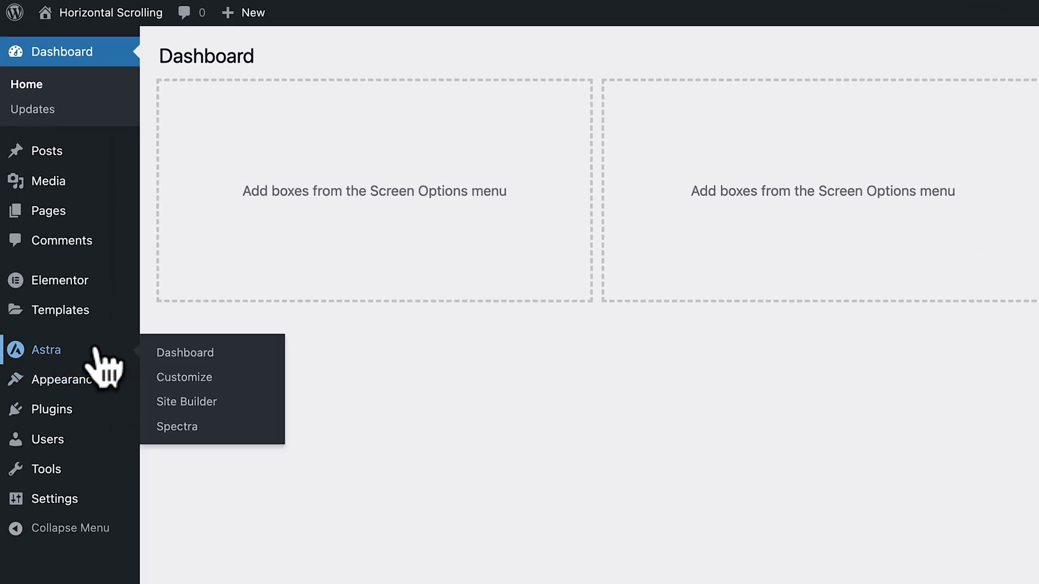
pyautogui.click(181, 374)
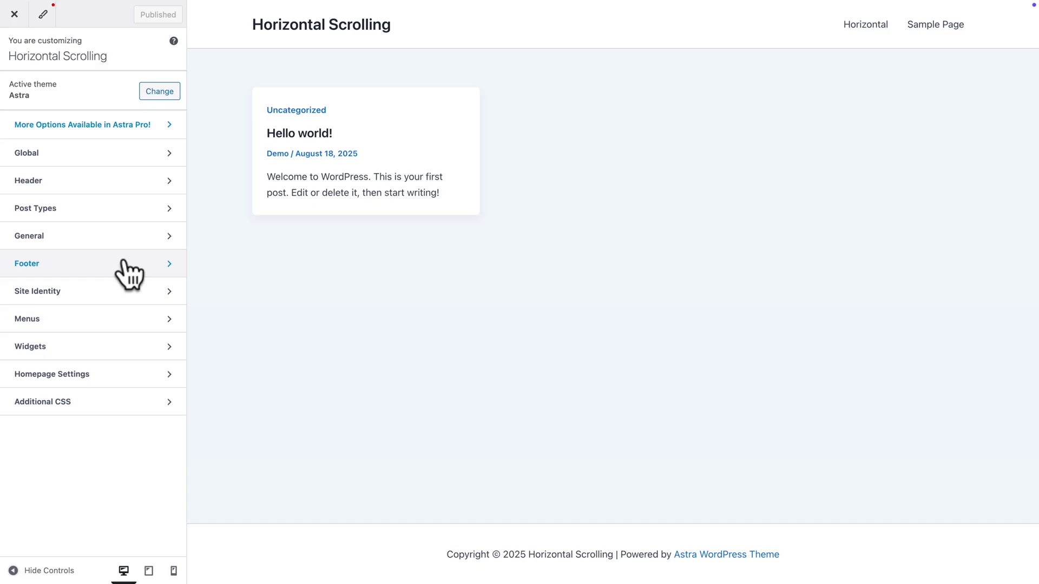
pyautogui.click(52, 405)
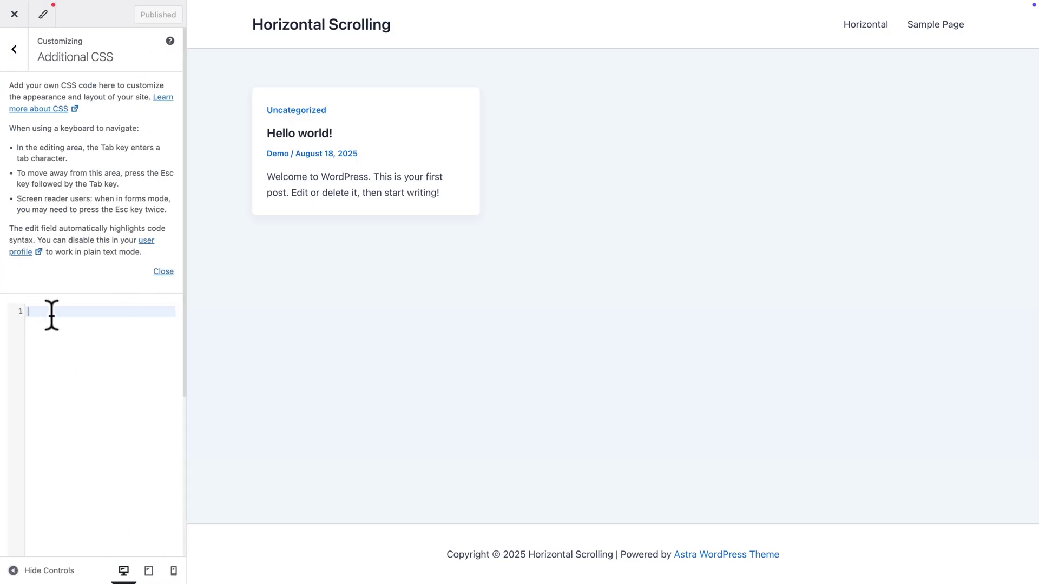
pyautogui.hotkey('ctrl', 'v')
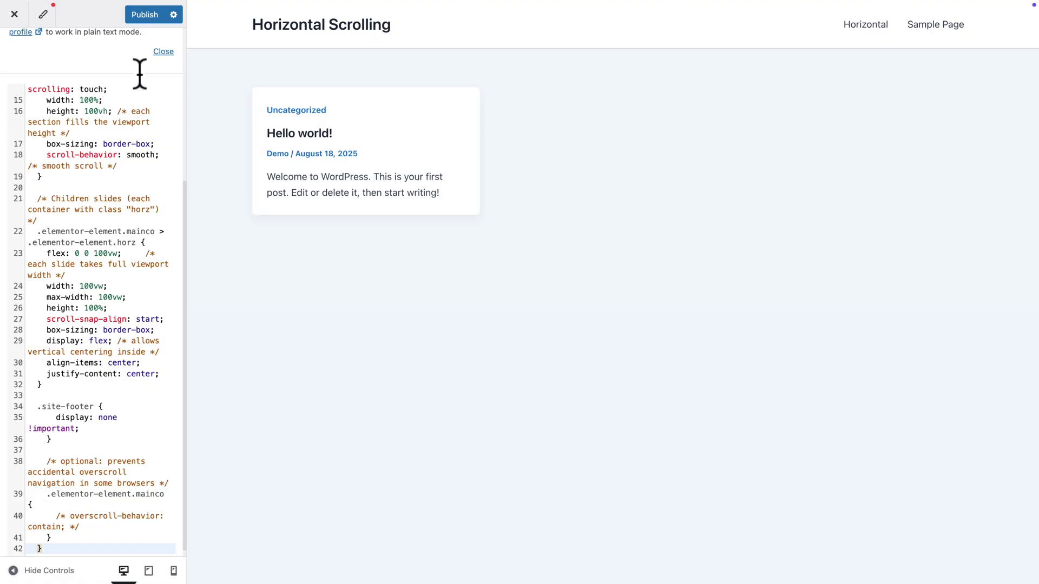
pyautogui.click(149, 15)
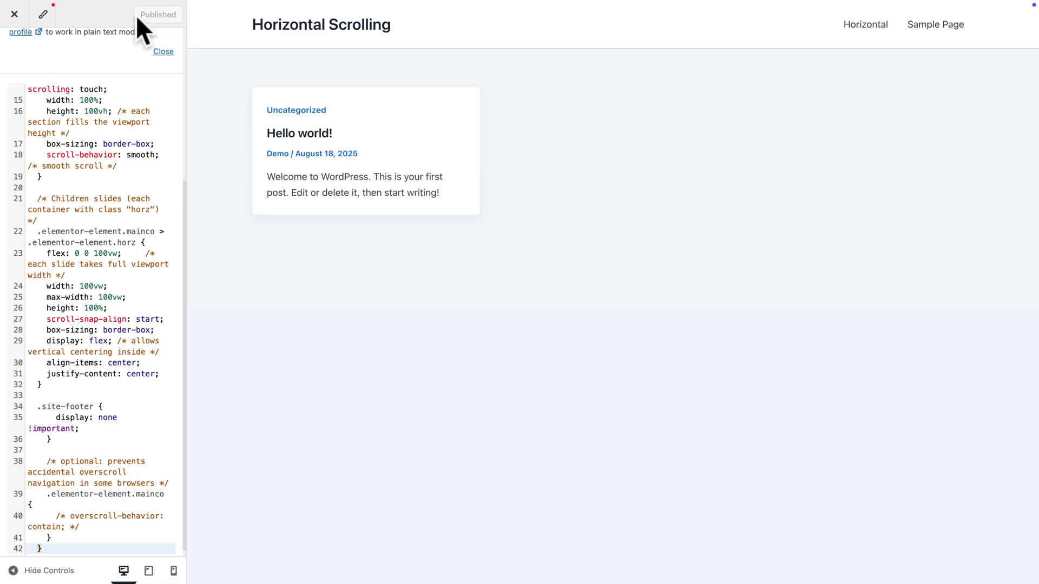
pyautogui.click(14, 15)
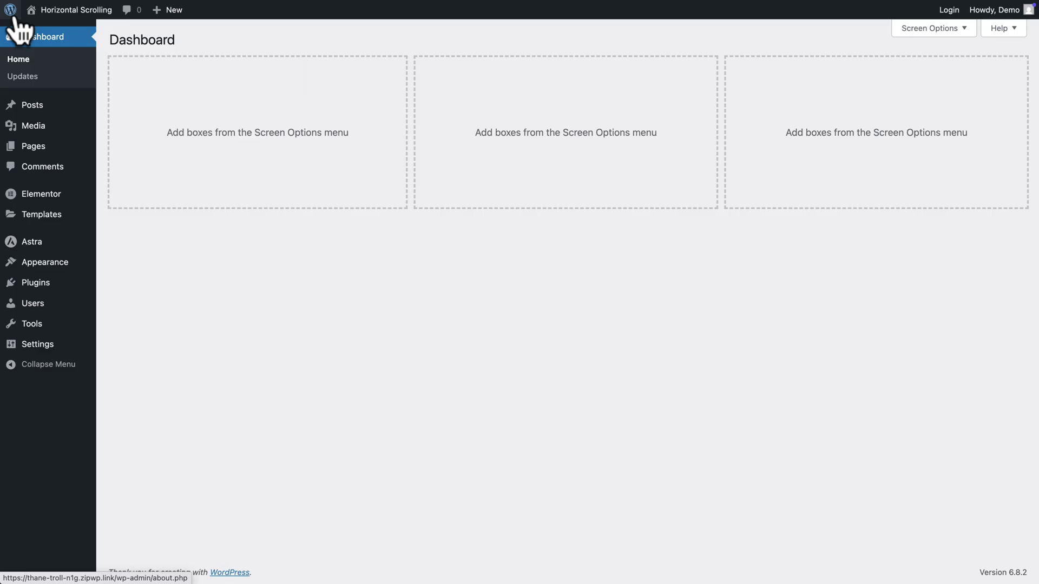
# Search for 'code snippets', install and activate the plugin, then view its Snippets list
pyautogui.moveTo(59, 283)
pyautogui.click(109, 299)
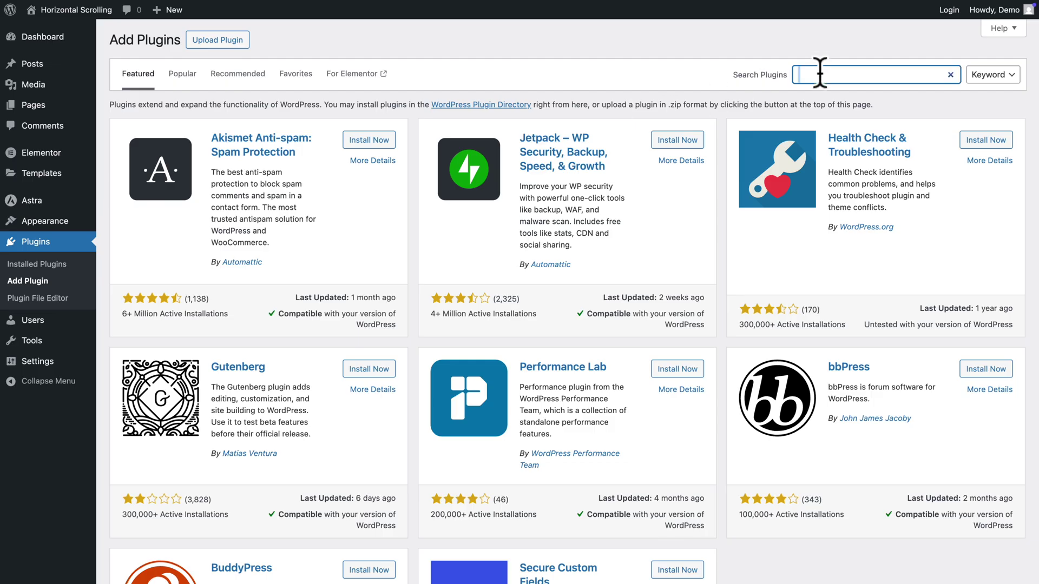
pyautogui.write('code')
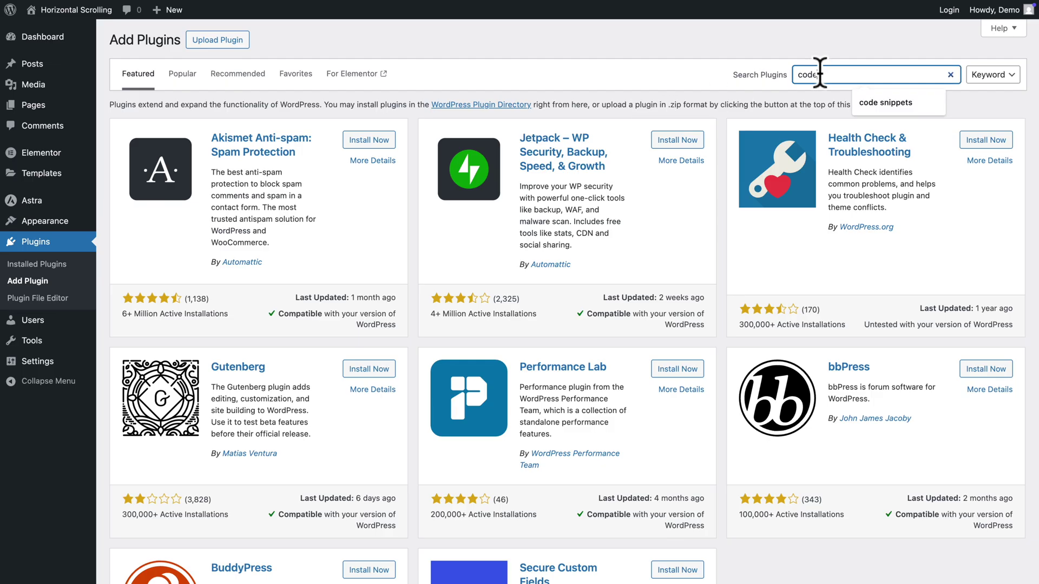
pyautogui.write(' snippets')
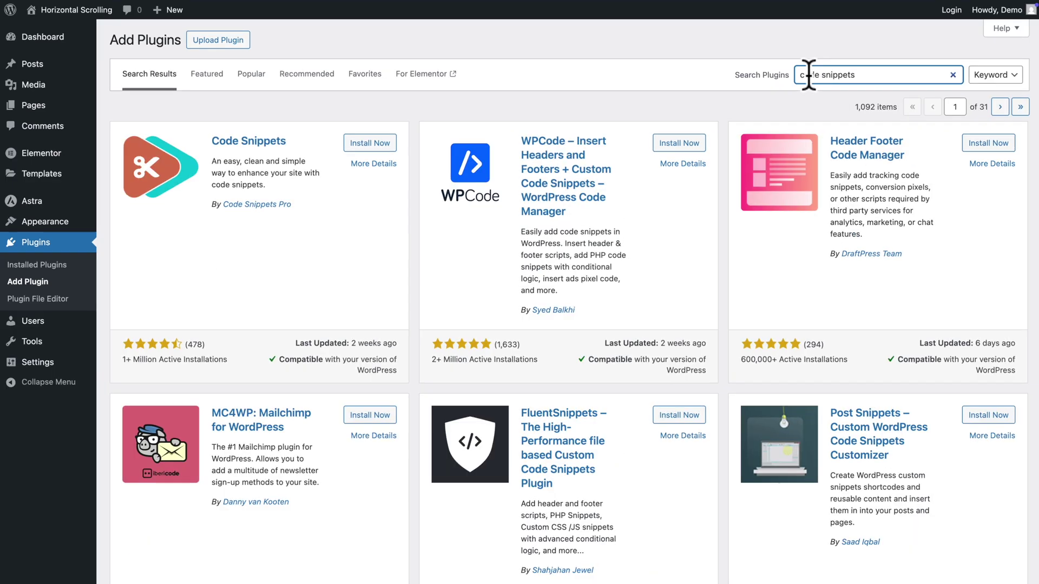
pyautogui.click(538, 209)
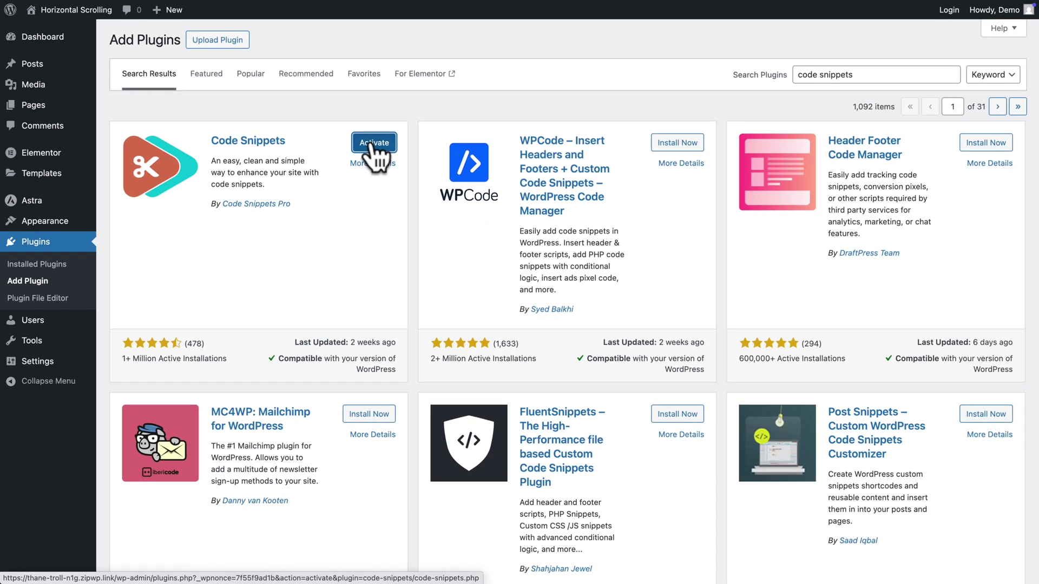
pyautogui.click(527, 206)
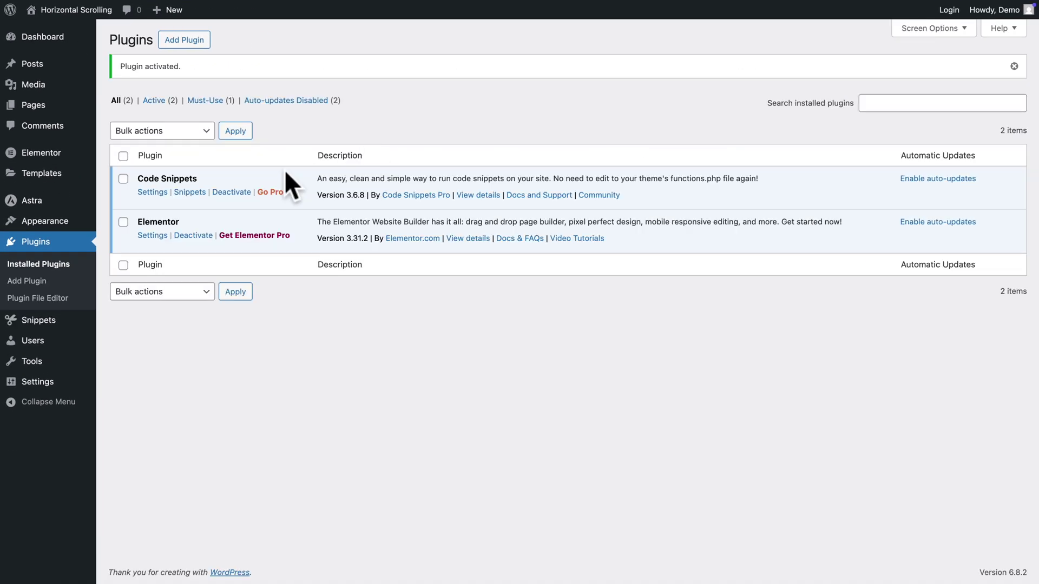
pyautogui.click(197, 193)
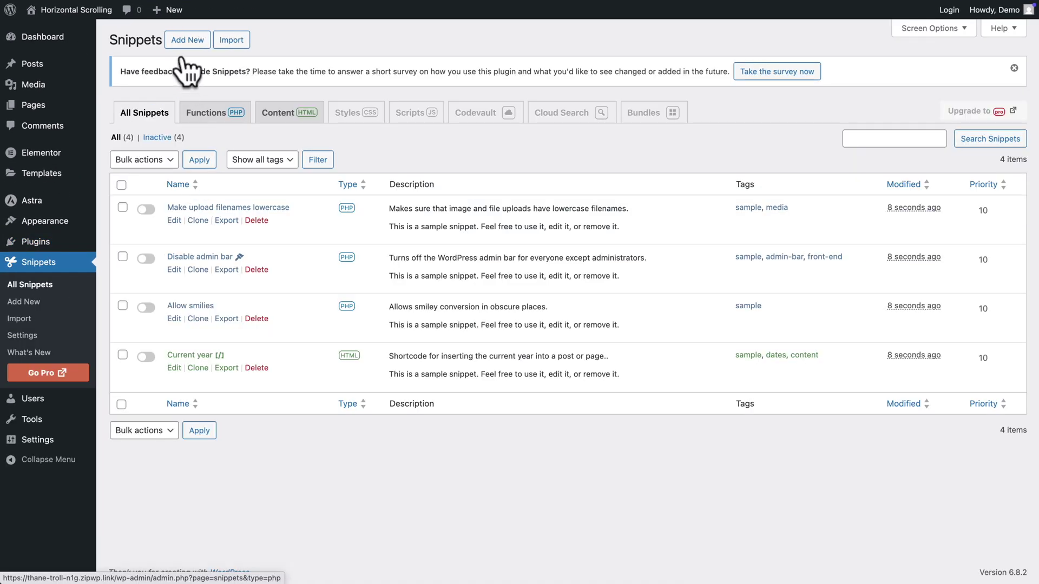
# Create an HTML snippet 'Horizontal Scrolling' with the pasted script, loaded at the end of body
pyautogui.click(186, 41)
pyautogui.click(171, 69)
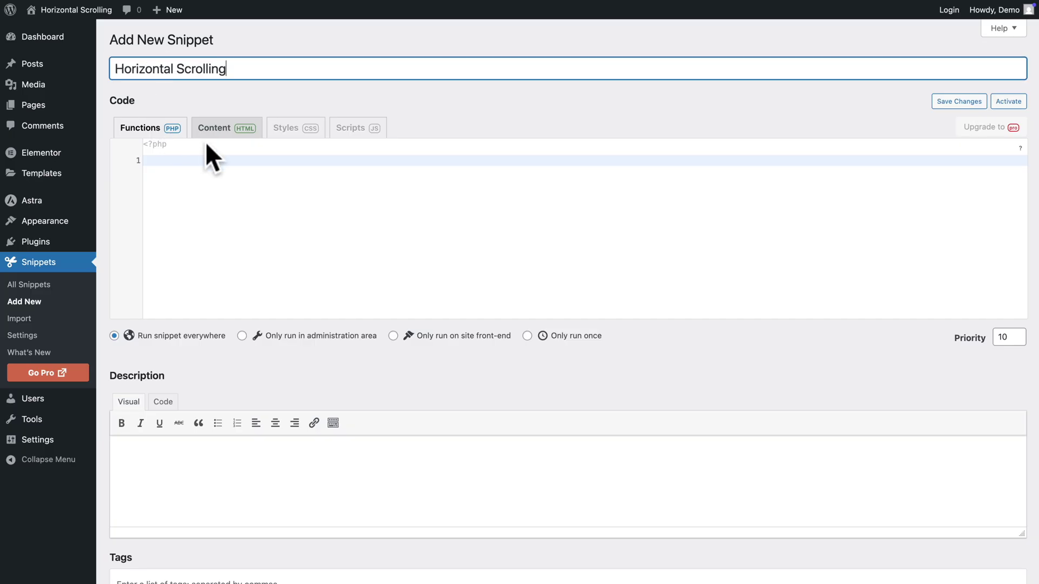
pyautogui.click(220, 139)
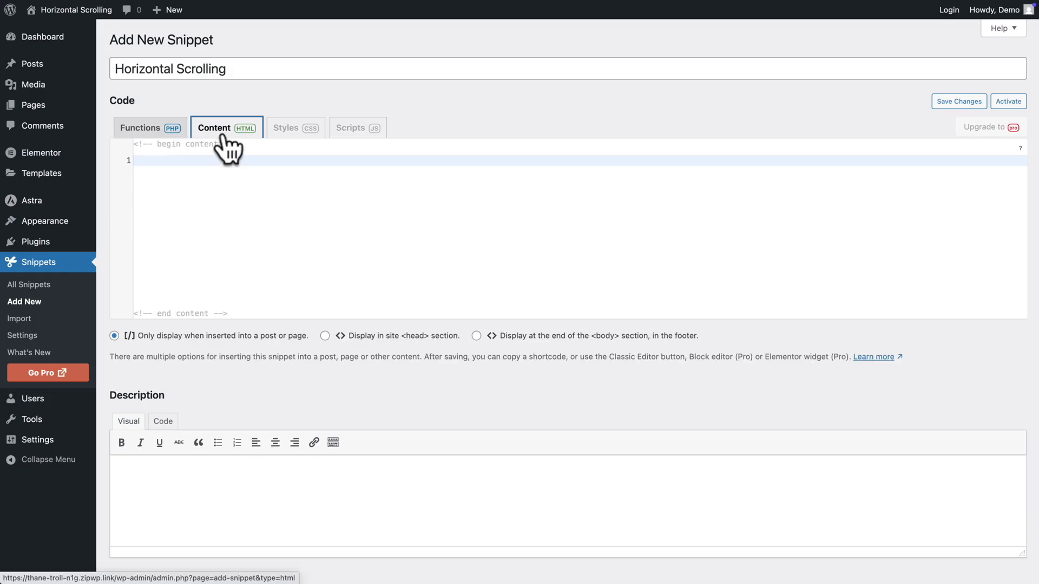
pyautogui.click(220, 160)
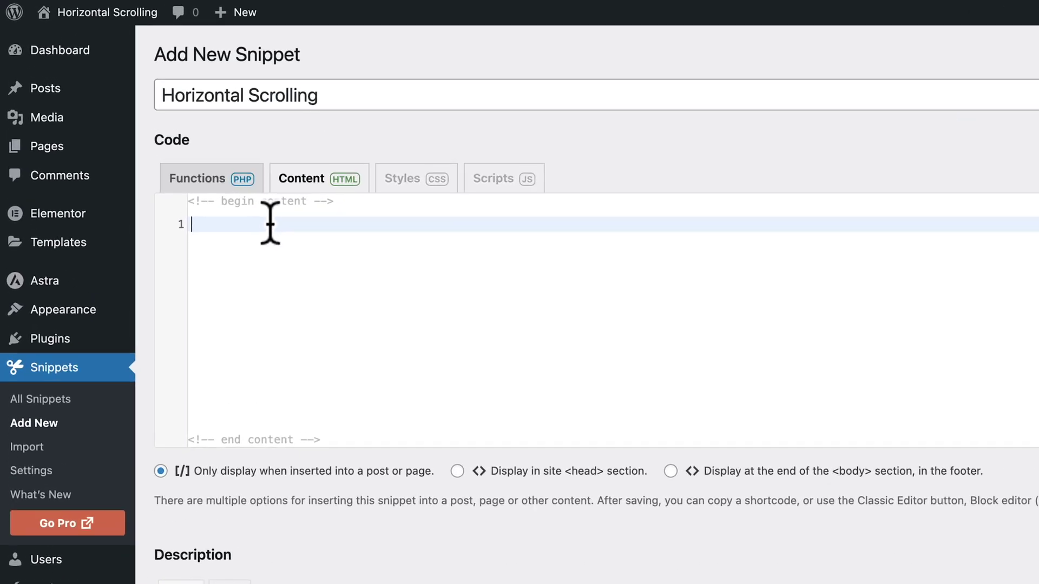
pyautogui.hotkey('ctrl', 'v')
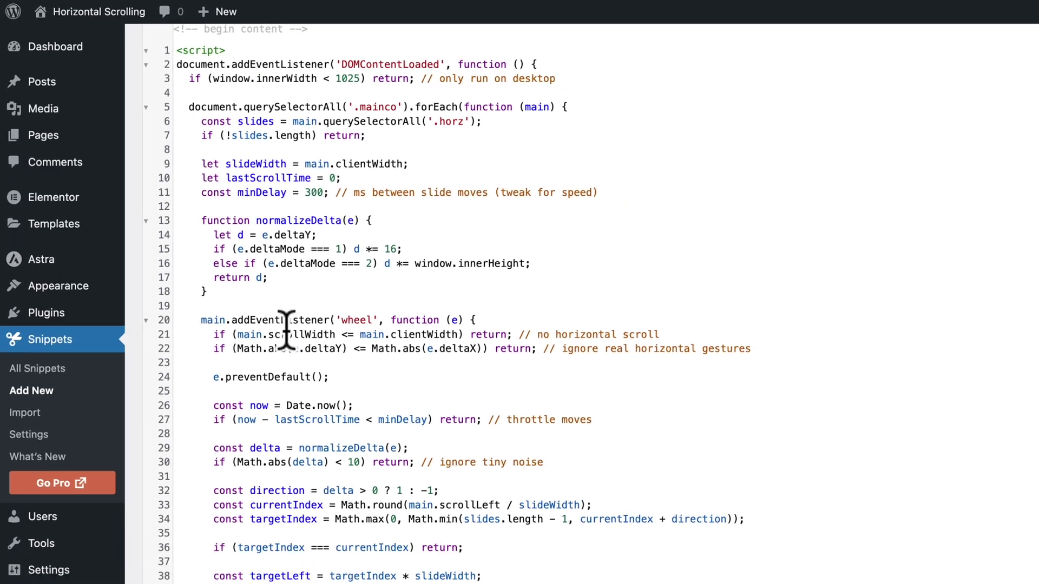
pyautogui.scroll(-7, 317, 375)
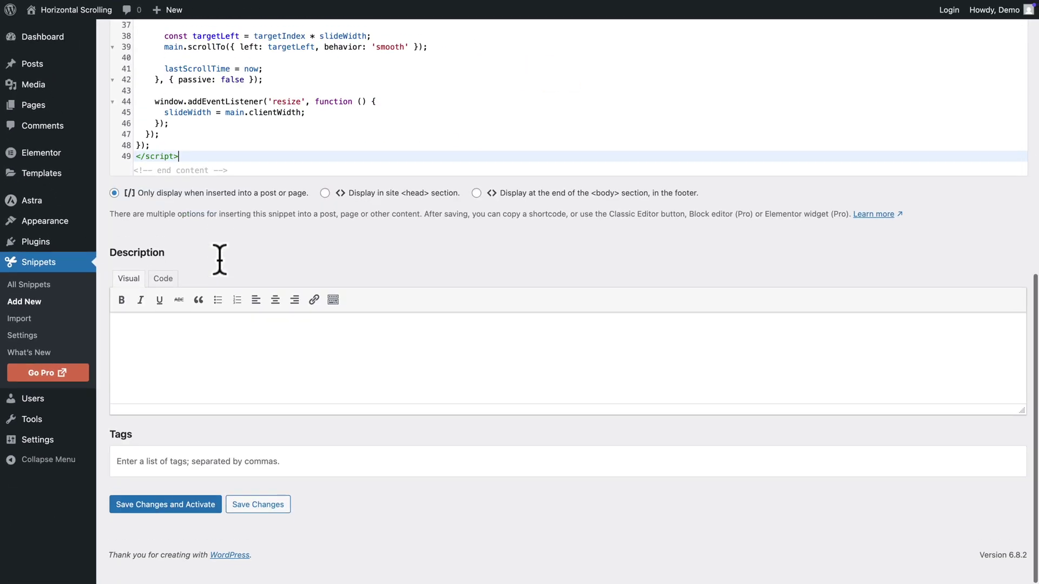
pyautogui.scroll(1, 219, 260)
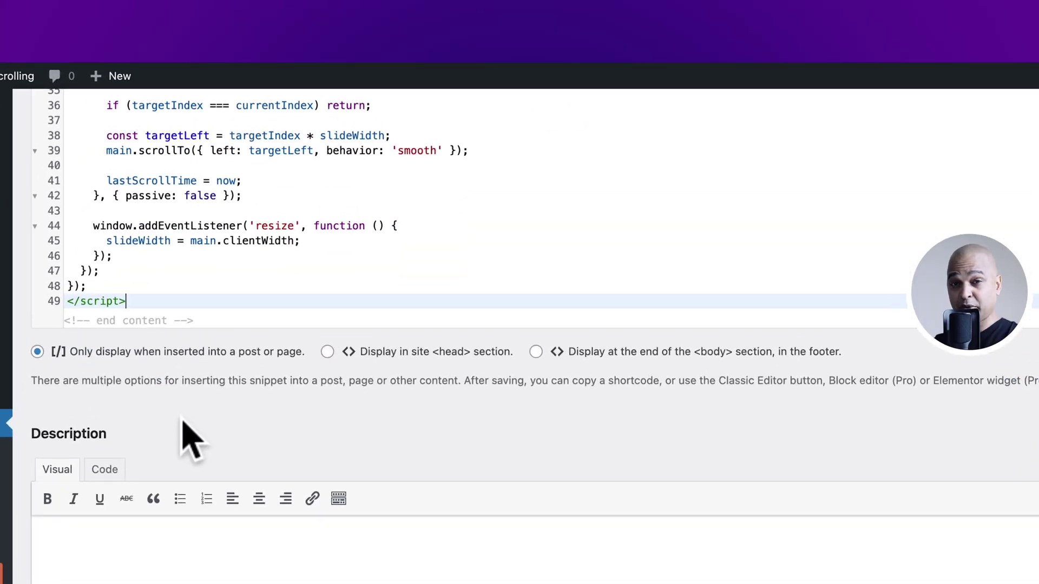
pyautogui.click(536, 351)
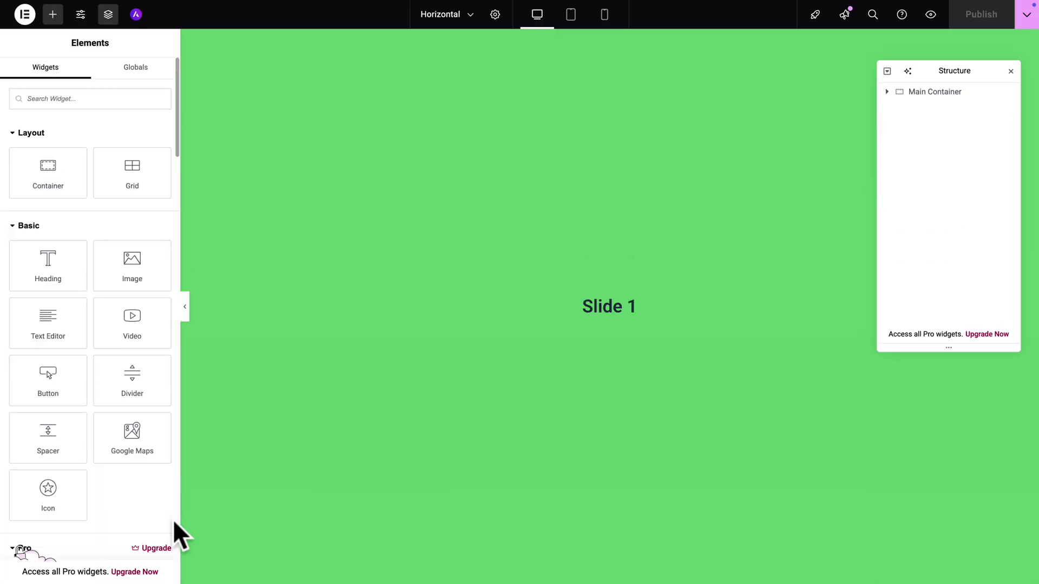
# Expand and select Main Container in Structure to list Containers 1, 2 and 3
pyautogui.scroll(-15, 372, 402)
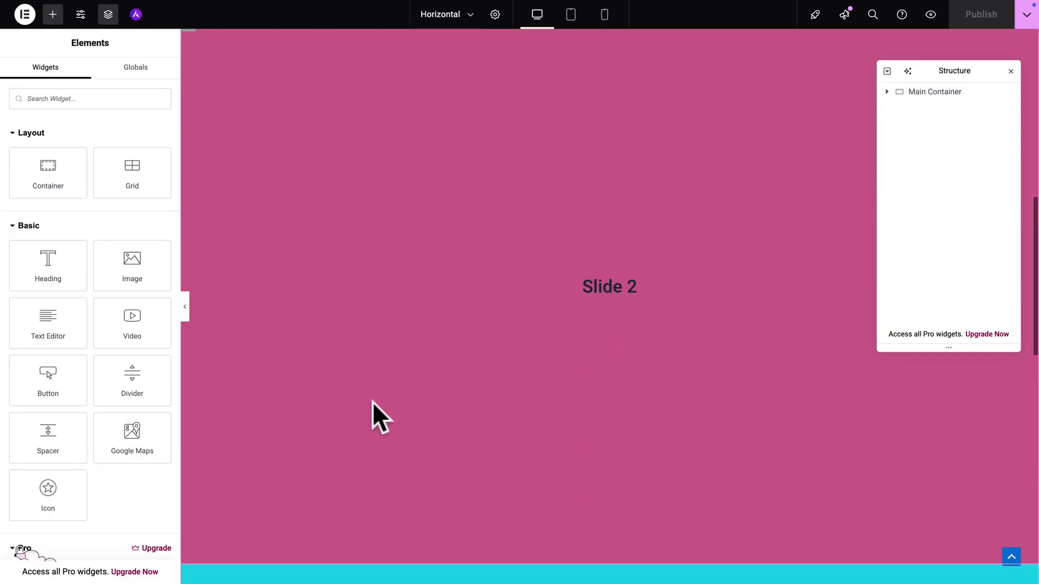
pyautogui.scroll(15, 372, 401)
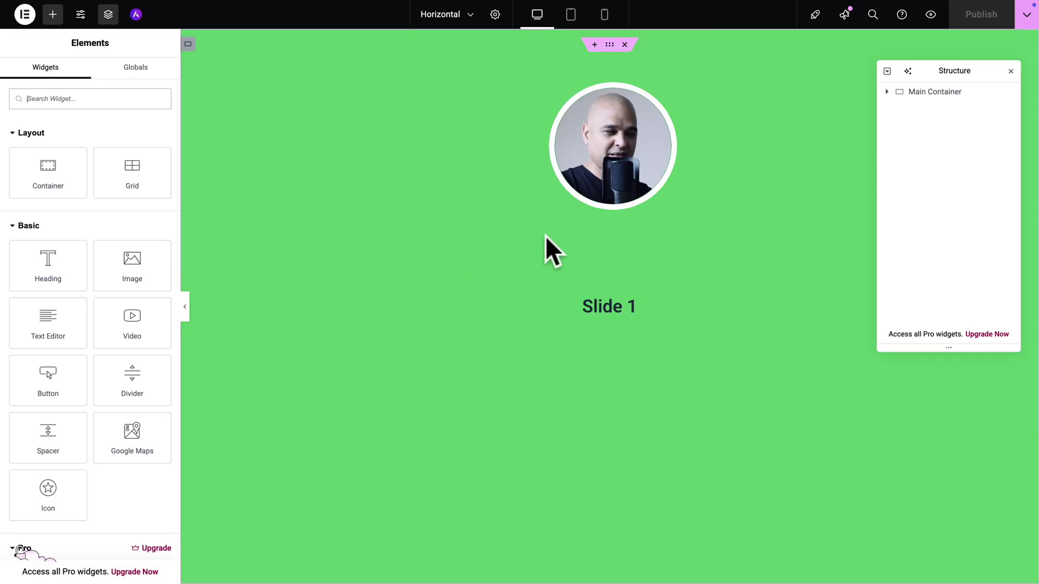
pyautogui.click(886, 92)
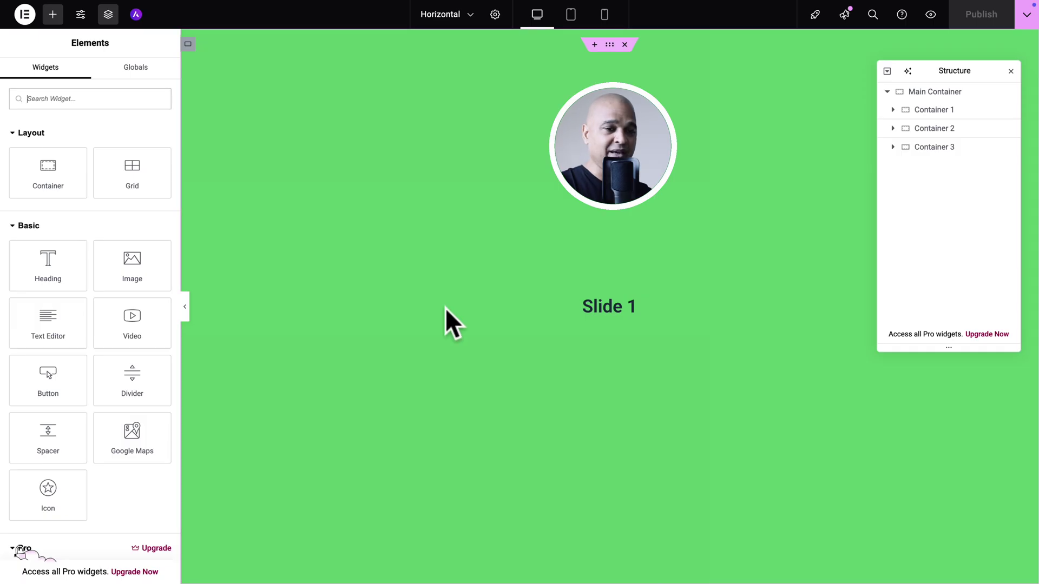
pyautogui.click(935, 93)
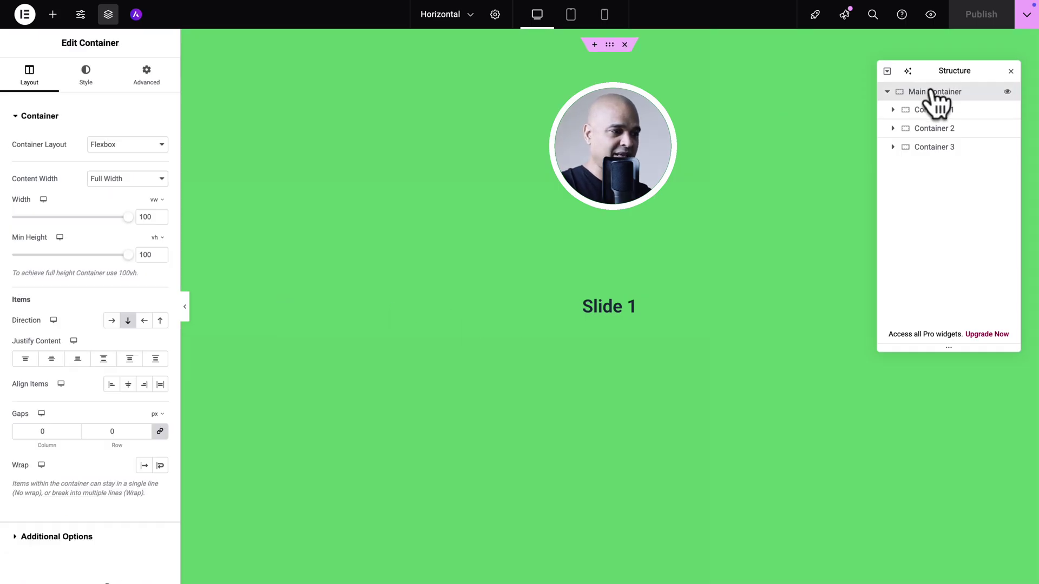
# Replace the Main Container's CSS class with 'mainco' and open the live page preview
pyautogui.click(139, 78)
pyautogui.scroll(-3, 103, 390)
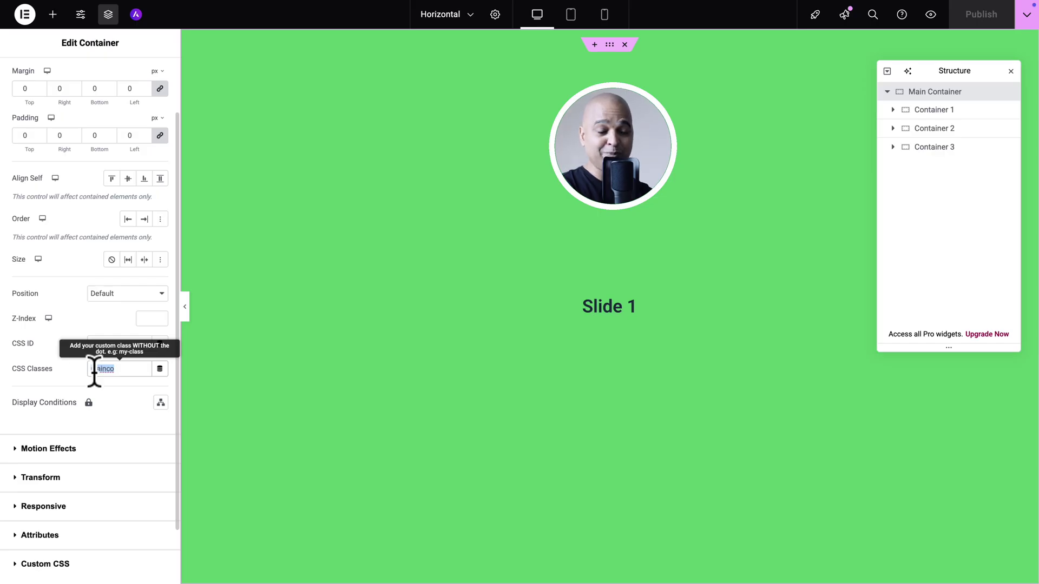
pyautogui.press('BackSpace')
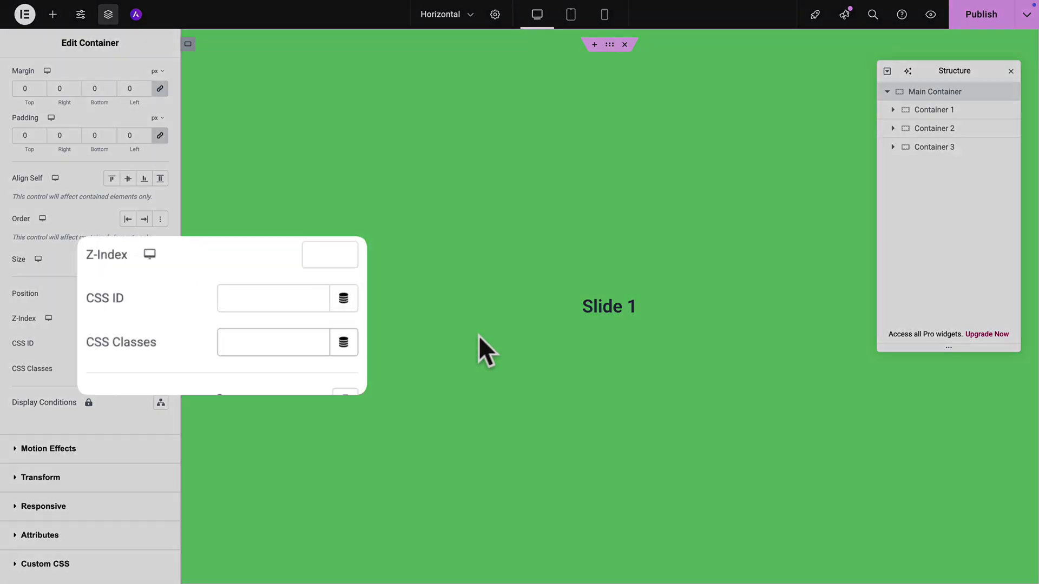
pyautogui.scroll(-15, 478, 332)
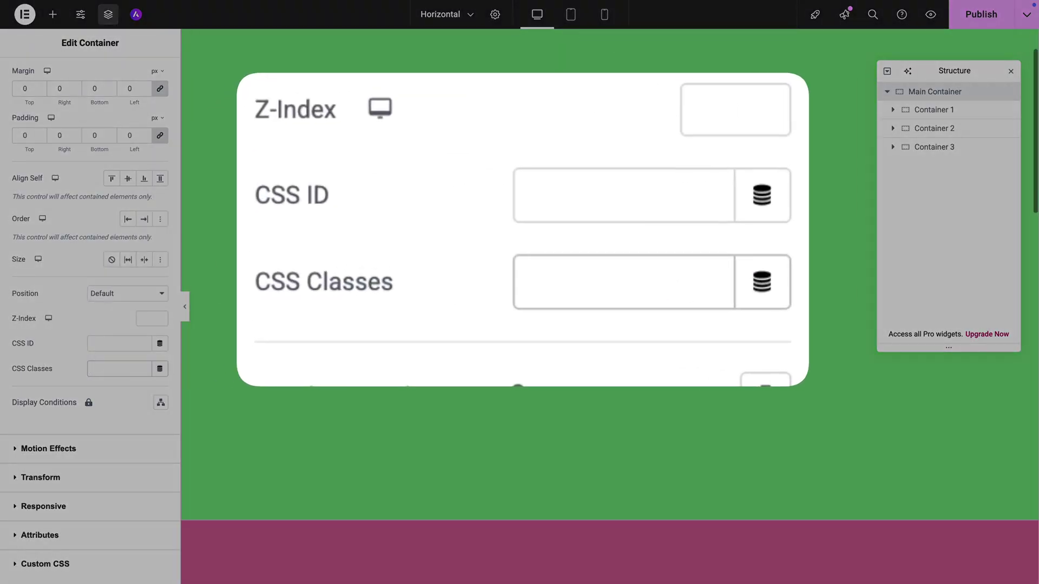
pyautogui.scroll(-1, 478, 333)
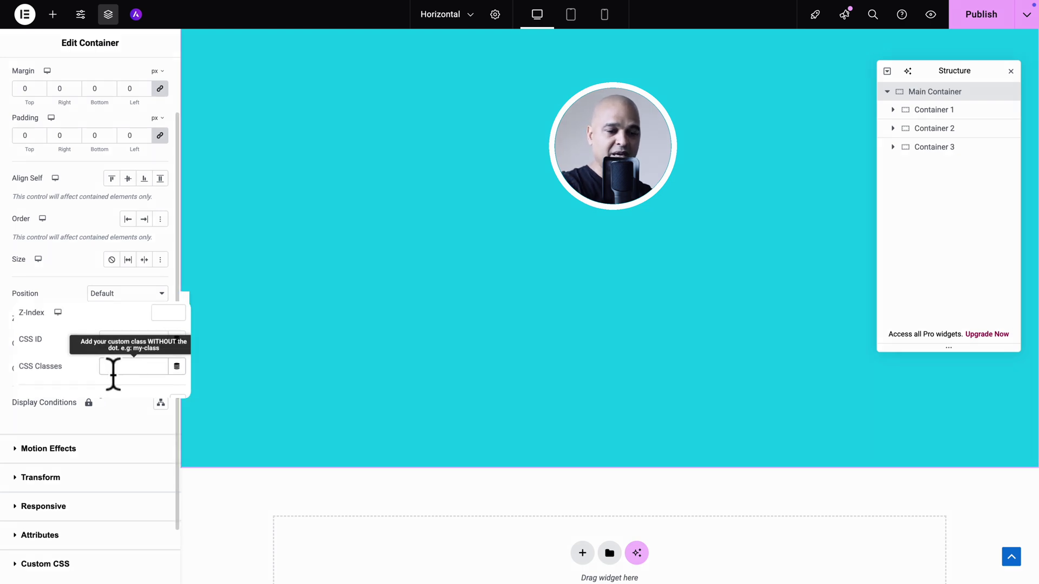
pyautogui.write('mainco')
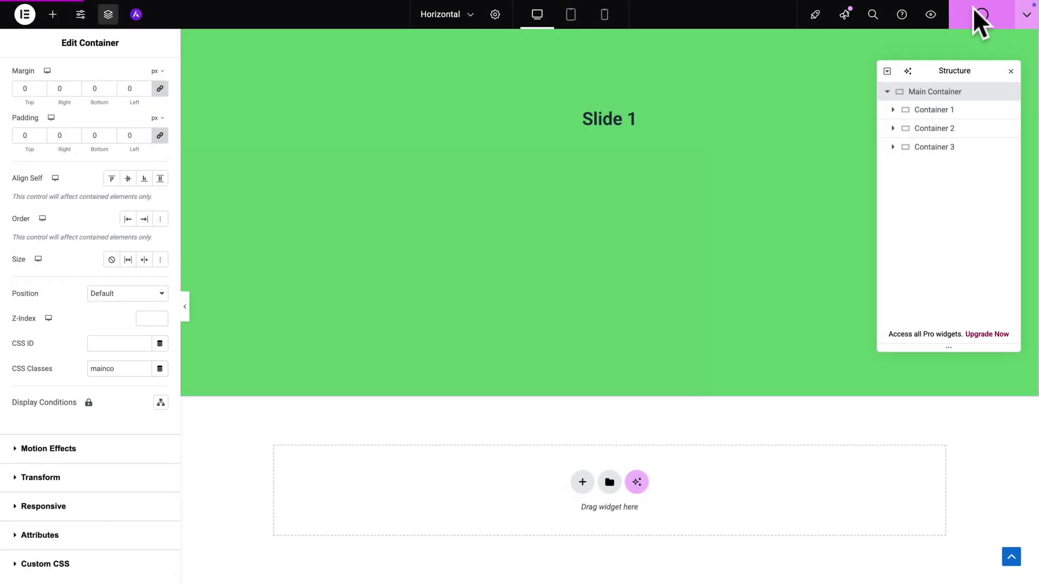
pyautogui.click(932, 16)
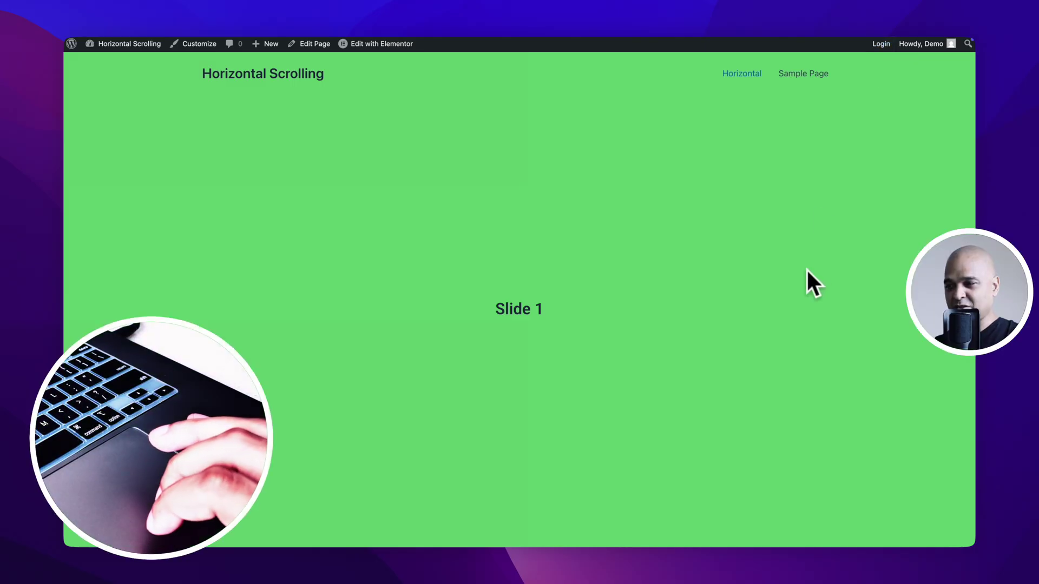
# Scroll the live page sideways from green Slide 1 through pink Slide 2 to cyan Slide 3
pyautogui.scroll(-5, 807, 268)
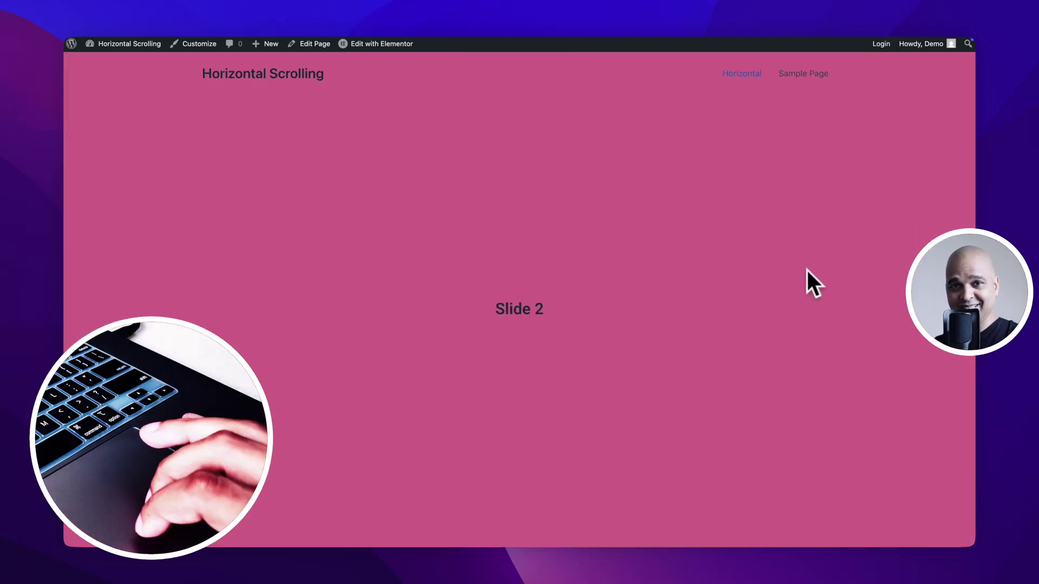
pyautogui.scroll(-5, 806, 269)
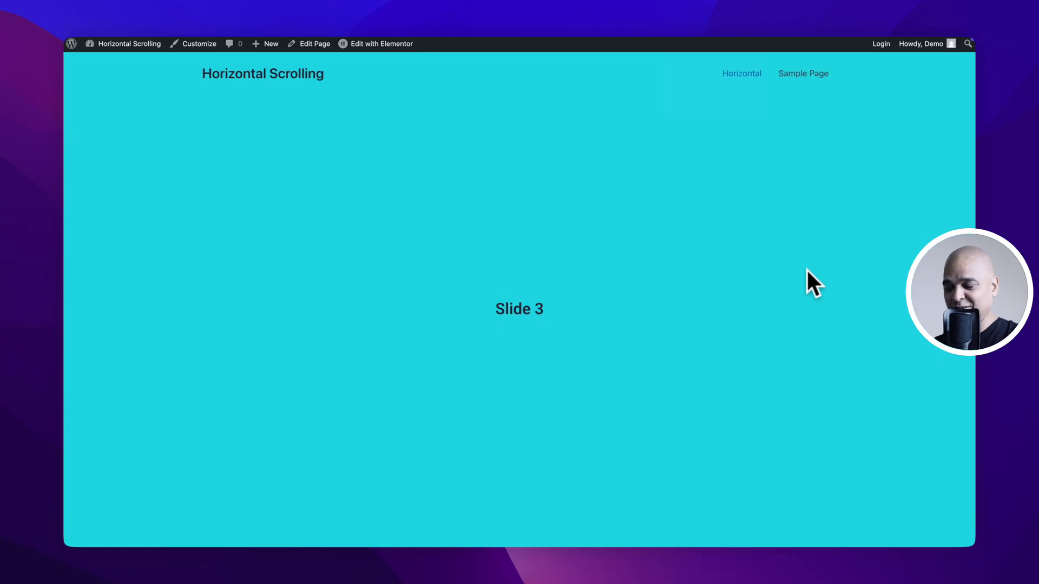
pyautogui.scroll(5, 806, 268)
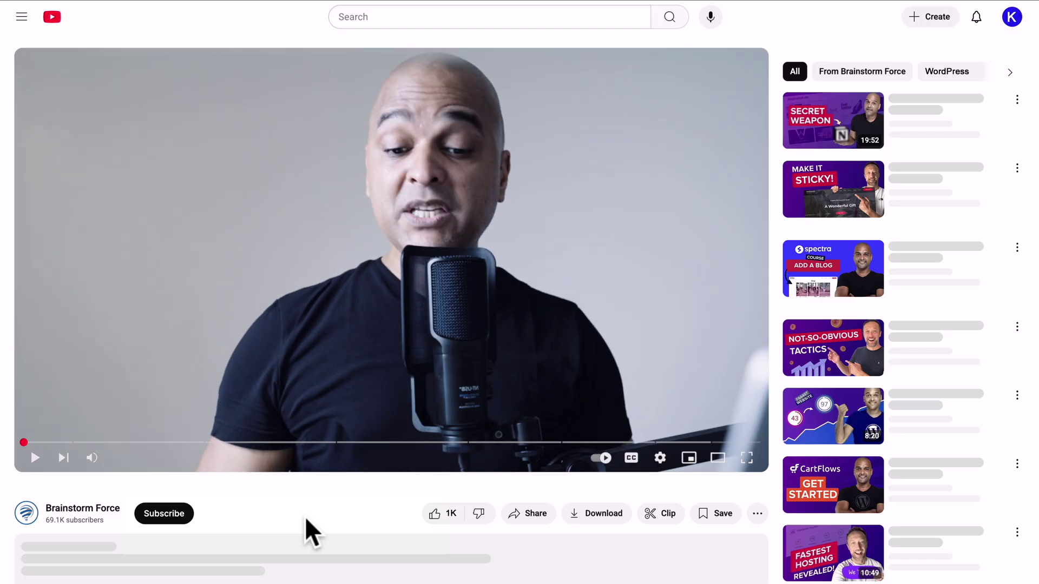
# Subscribe to the Brainstorm Force YouTube channel from under the video
pyautogui.click(166, 514)
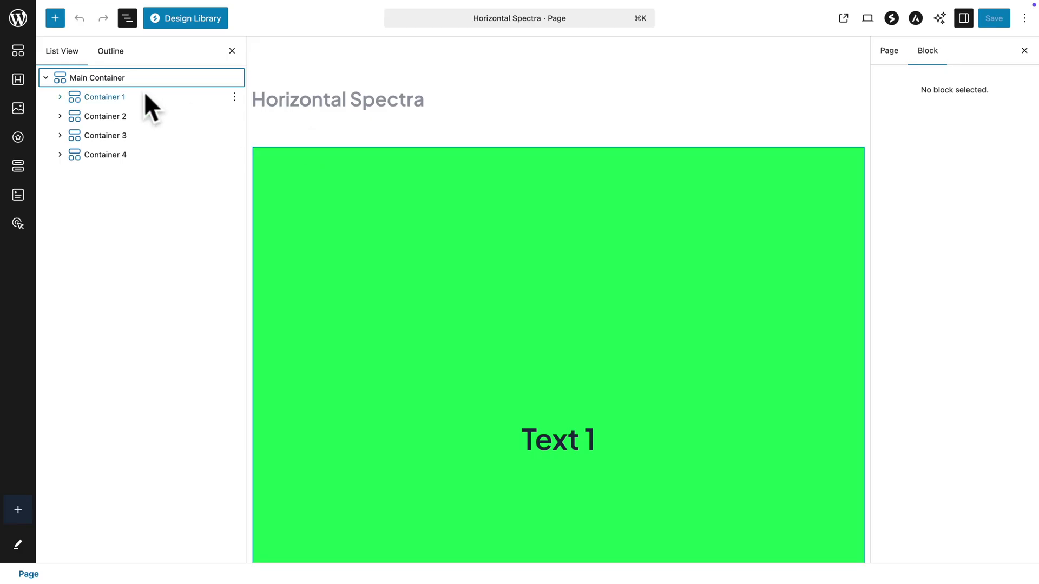
# Check the CSS classes: 'mainco' on Main Container and 'horz' on Container 1
pyautogui.click(87, 80)
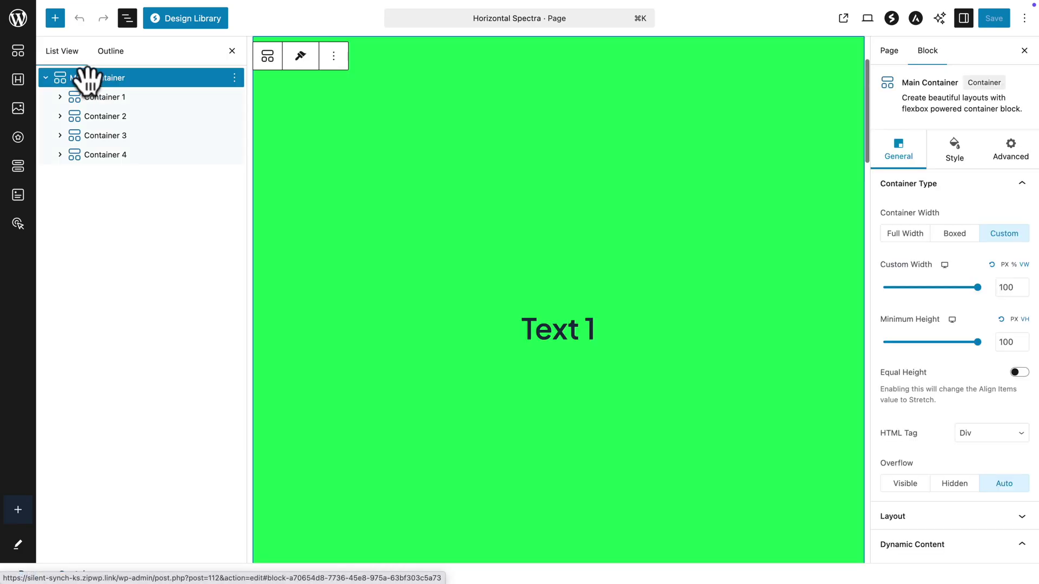
pyautogui.click(1006, 162)
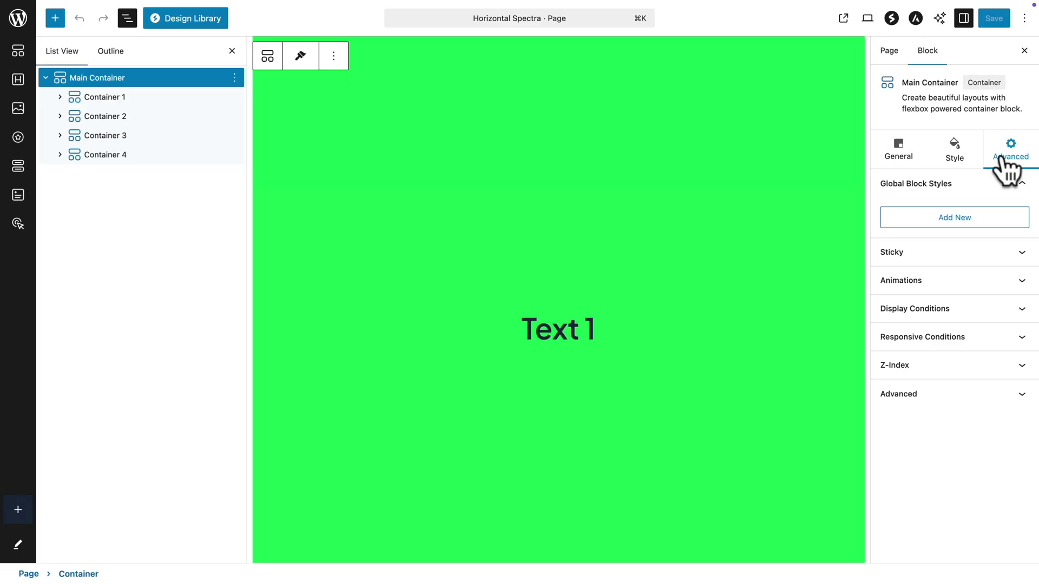
pyautogui.click(920, 395)
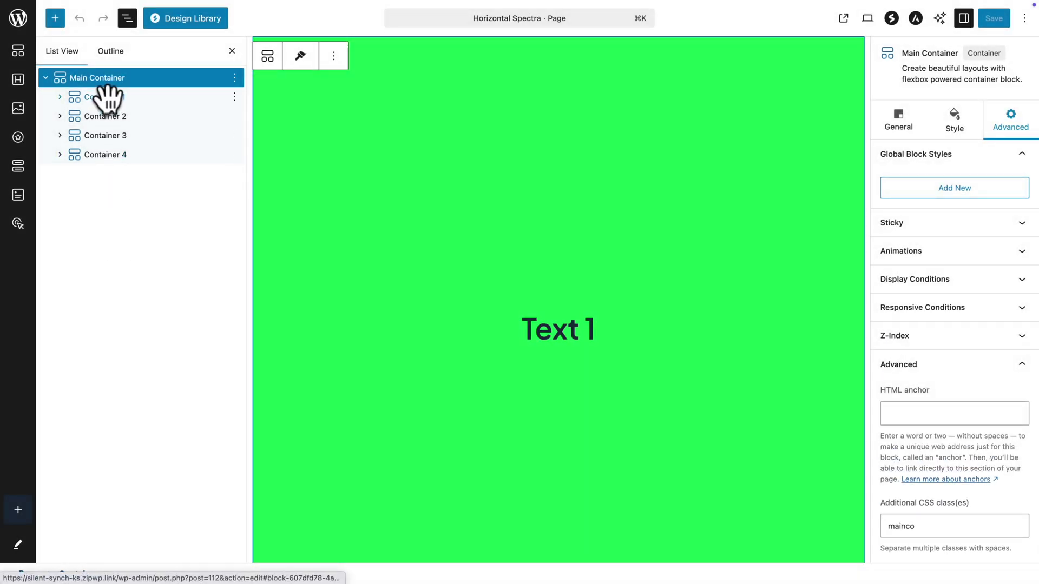
pyautogui.click(109, 98)
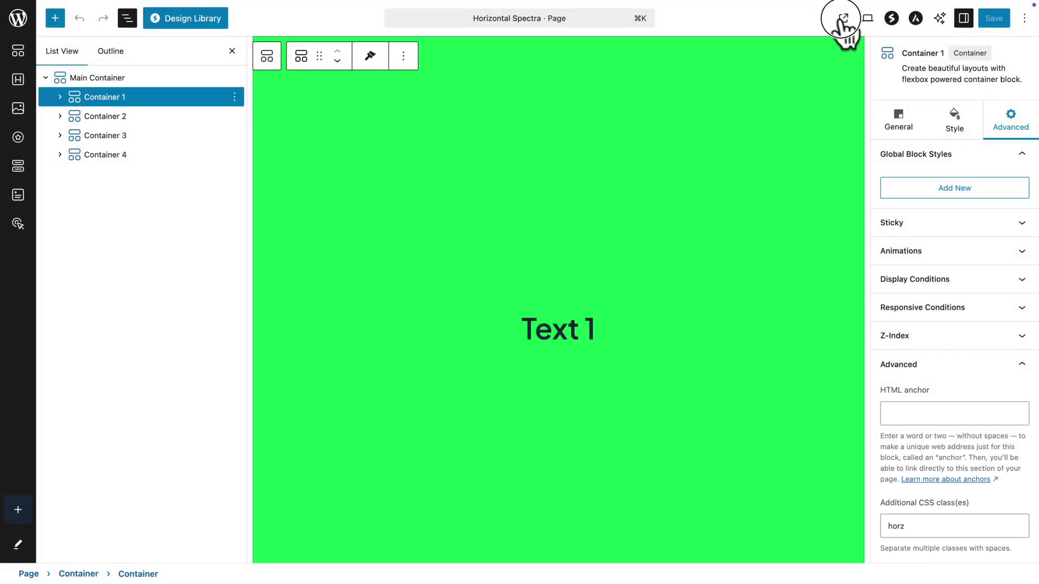
# View the live Spectra page and scroll through the Text 1 to Text 4 slides
pyautogui.click(843, 18)
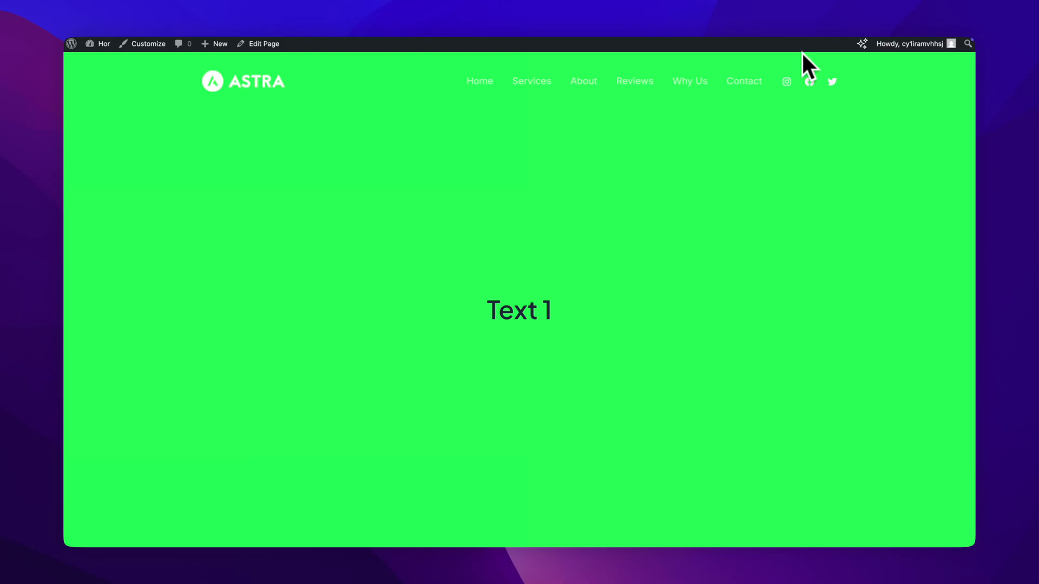
pyautogui.scroll(-3, 810, 258)
pyautogui.scroll(-6, 810, 258)
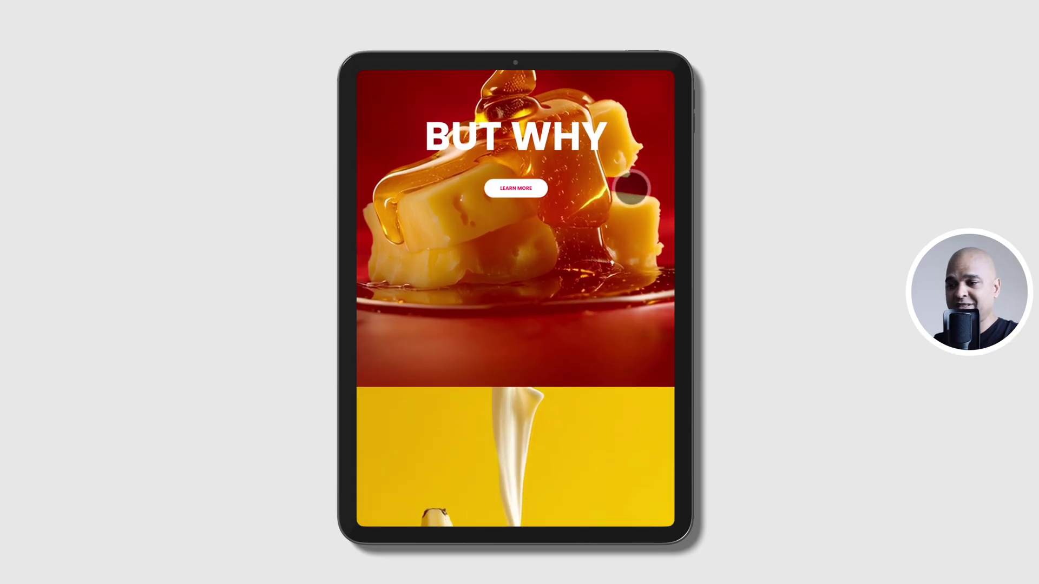
# Scroll the tablet mockup past the BANANA and YUMMY! slides to the DREADLOCKS sections
pyautogui.scroll(-10, 631, 188)
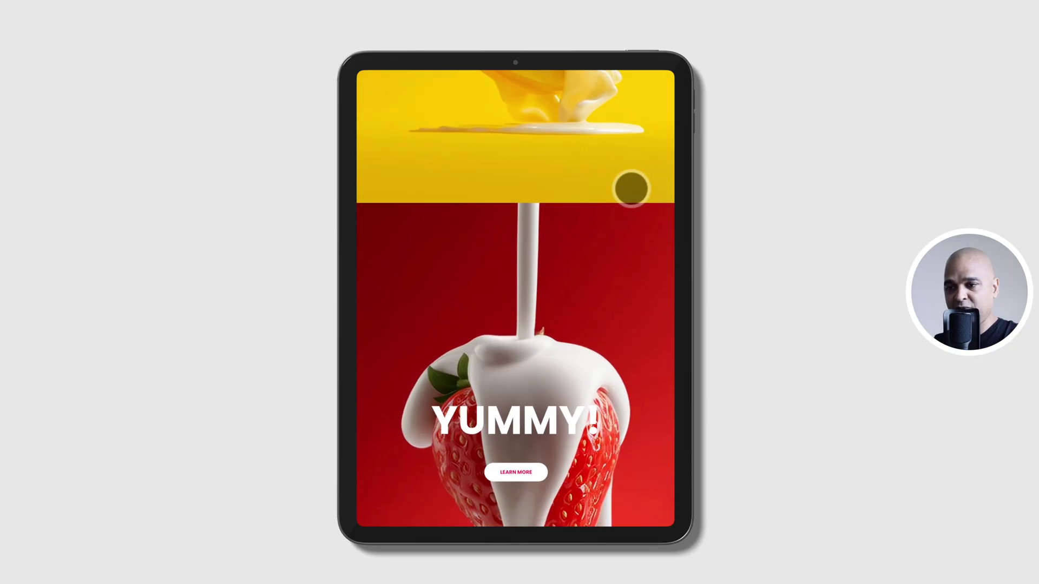
pyautogui.scroll(-10, 631, 187)
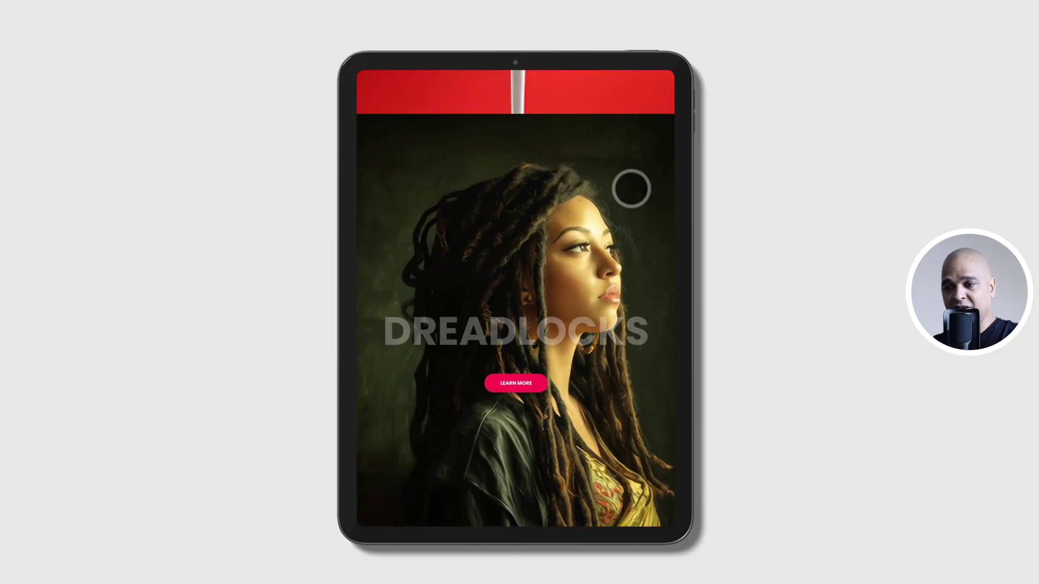
pyautogui.scroll(-6, 631, 188)
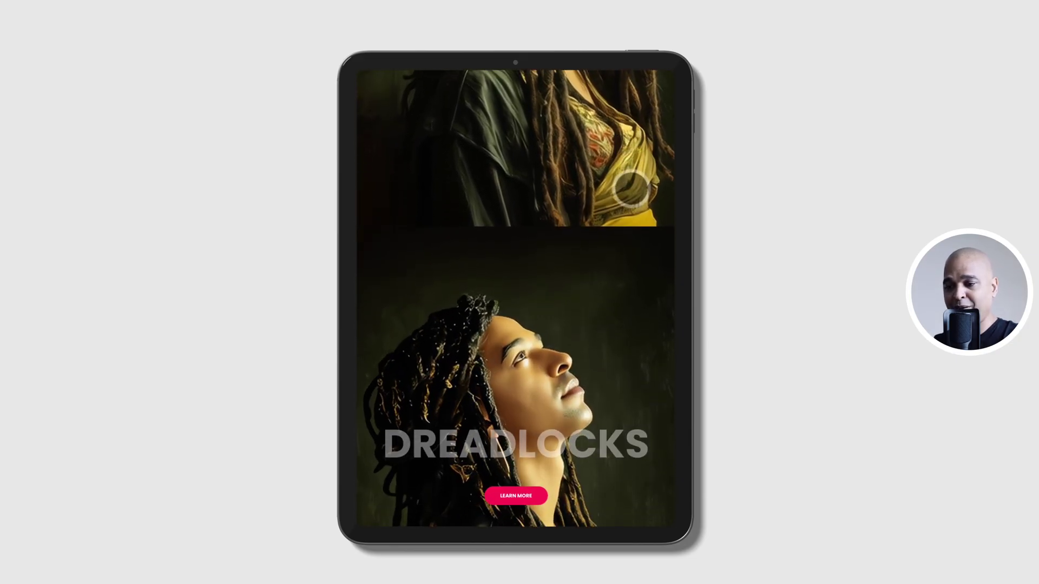
pyautogui.scroll(-1, 631, 187)
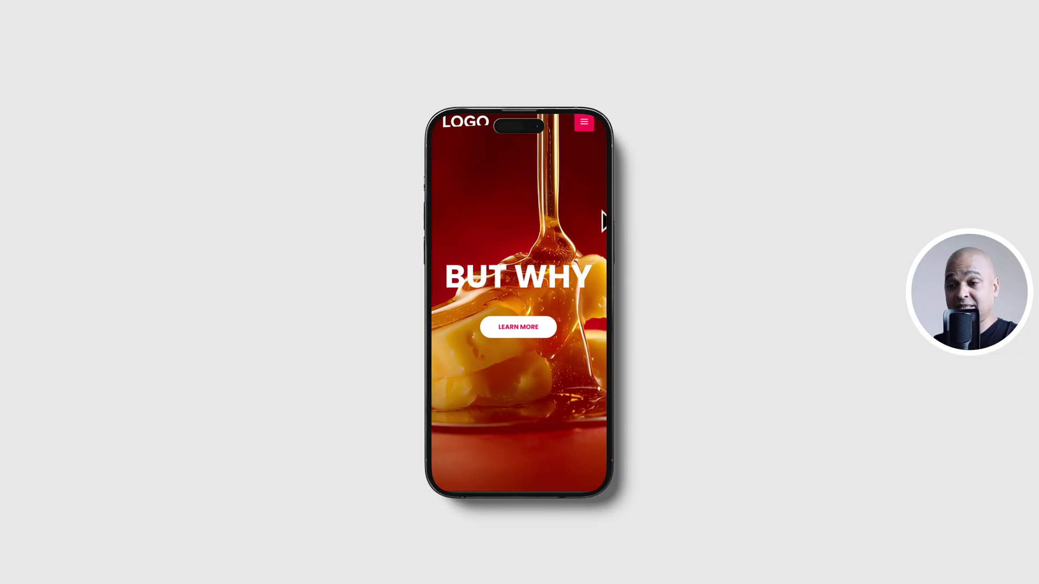